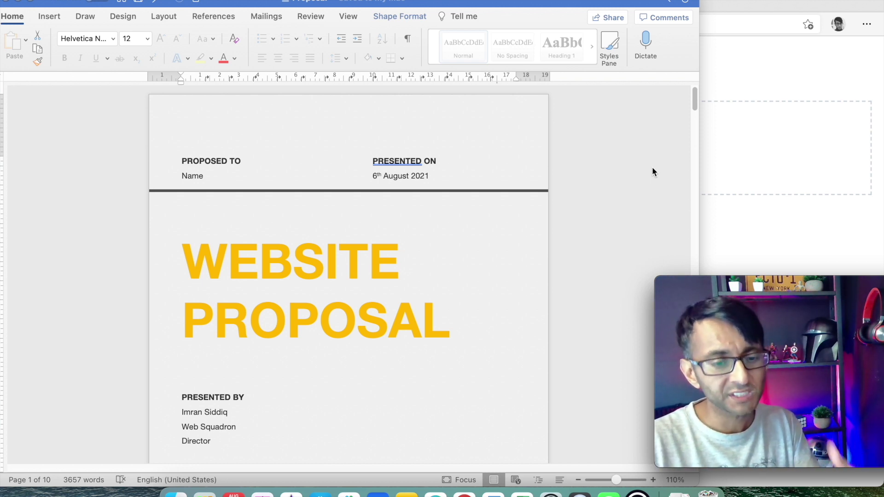
Step: Export the website proposal in PDF format as Proposal.pdf on the Desktop
scroll(456, 311, down, 8)
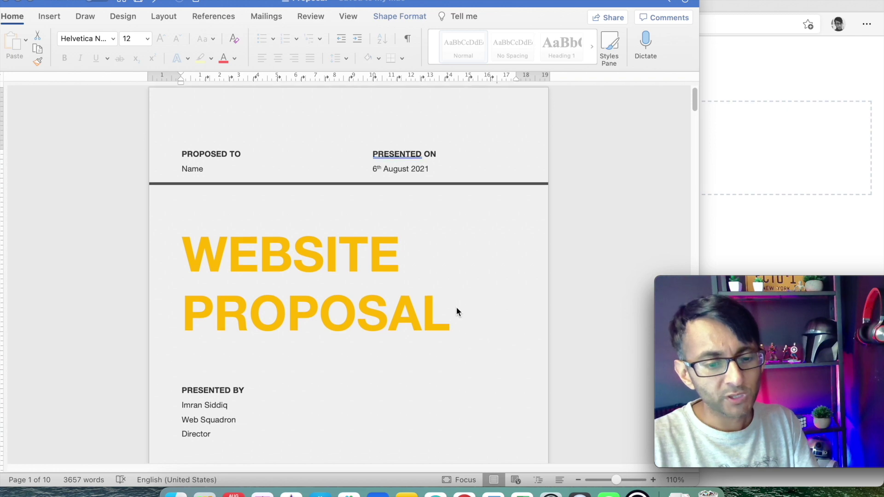
scroll(454, 317, down, 20)
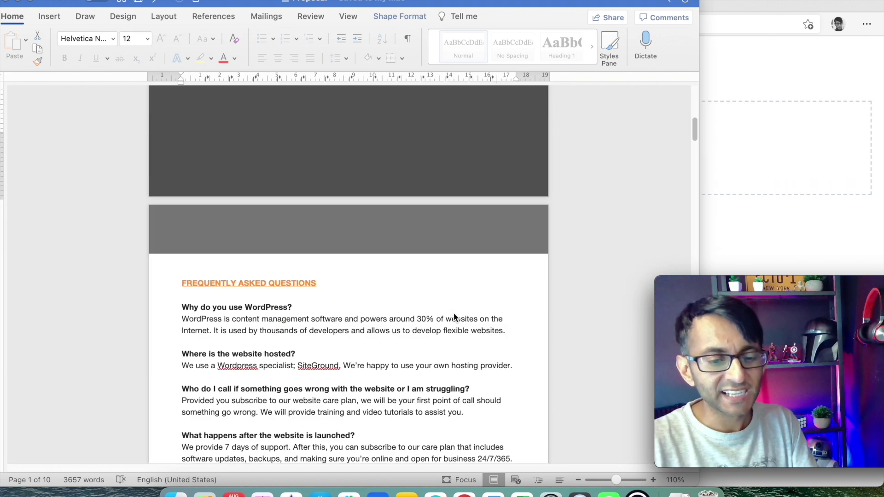
scroll(454, 317, up, 7)
scroll(454, 317, up, 17)
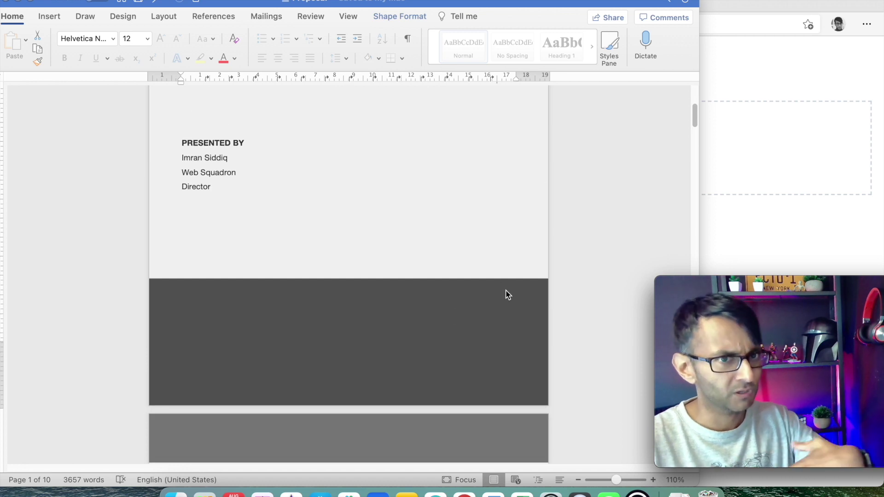
scroll(431, 284, up, 11)
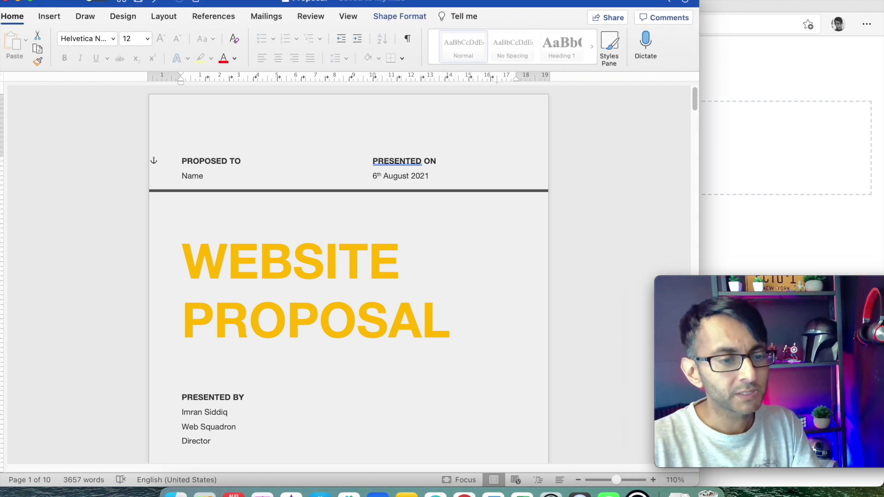
click(70, 0)
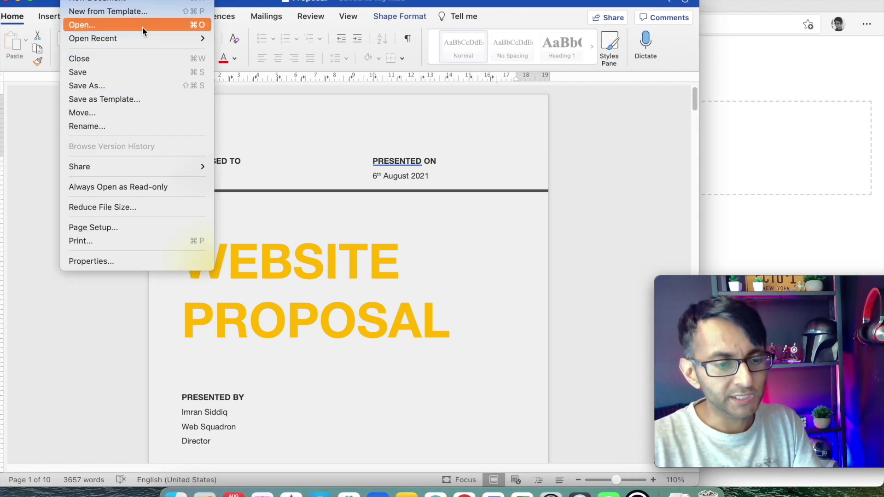
click(148, 85)
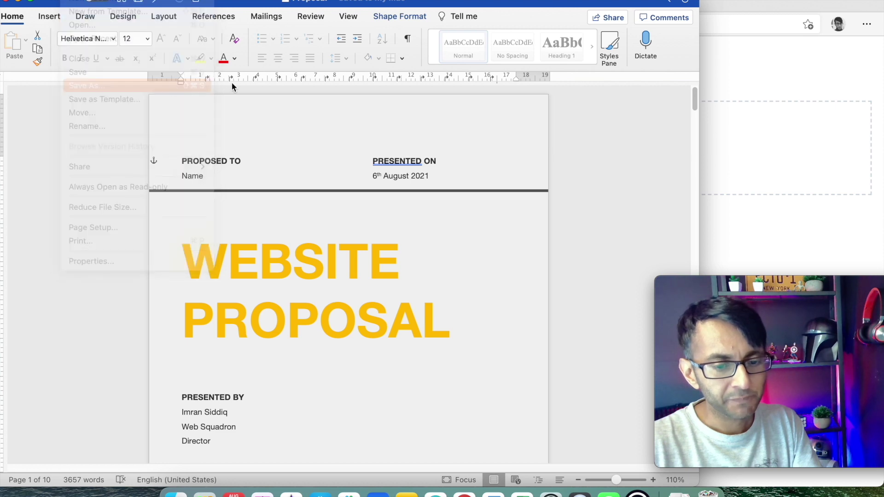
click(433, 324)
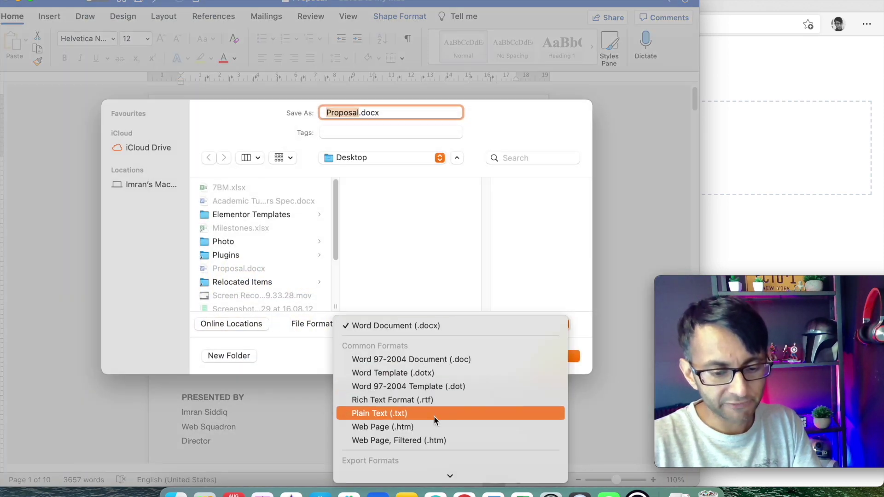
scroll(433, 426, down, 3)
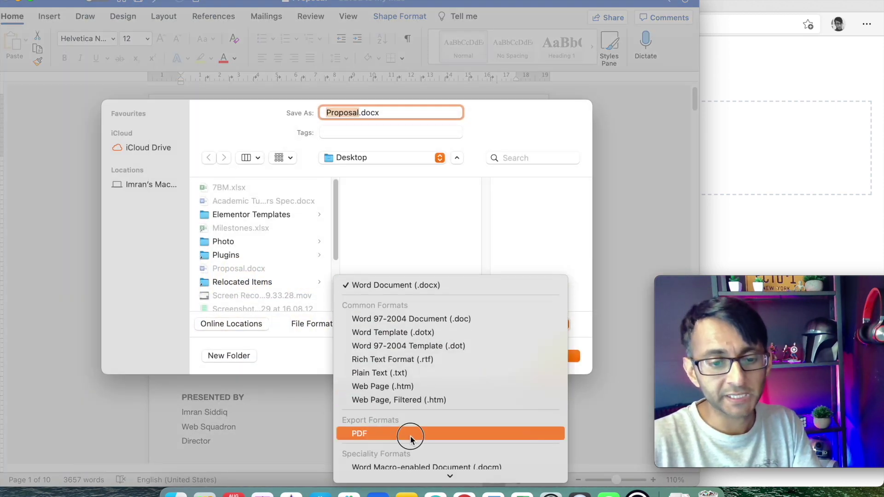
click(407, 434)
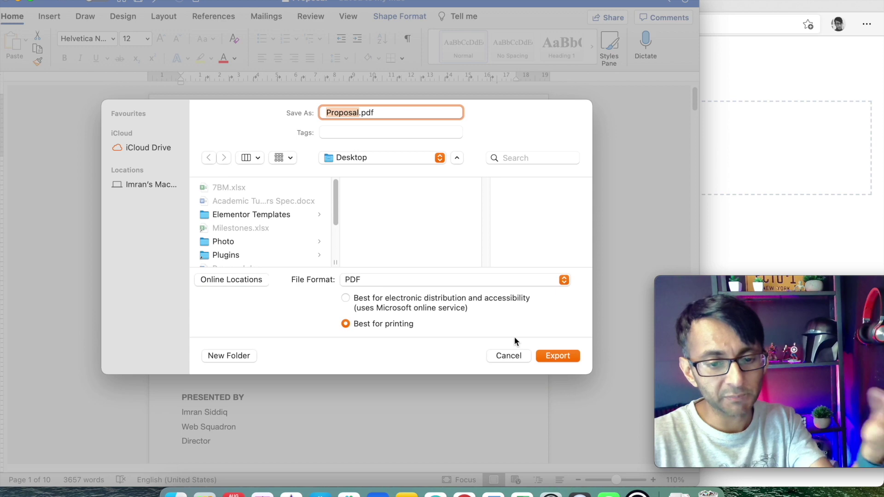
click(559, 357)
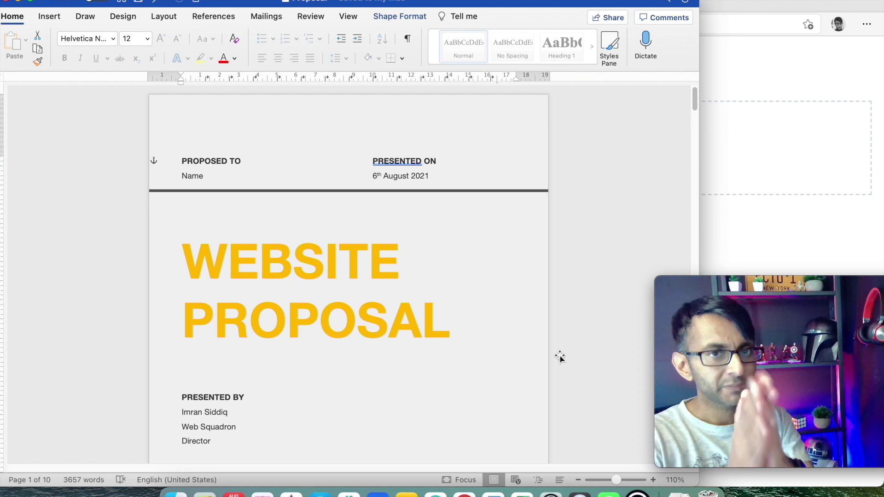
Step: Close Word and load the WordPress admin dashboard by trimming the browser URL to /wp-admin/
mouse_move(54, 1)
mouse_down()
mouse_move(96, 1)
mouse_move(66, 1)
mouse_up()
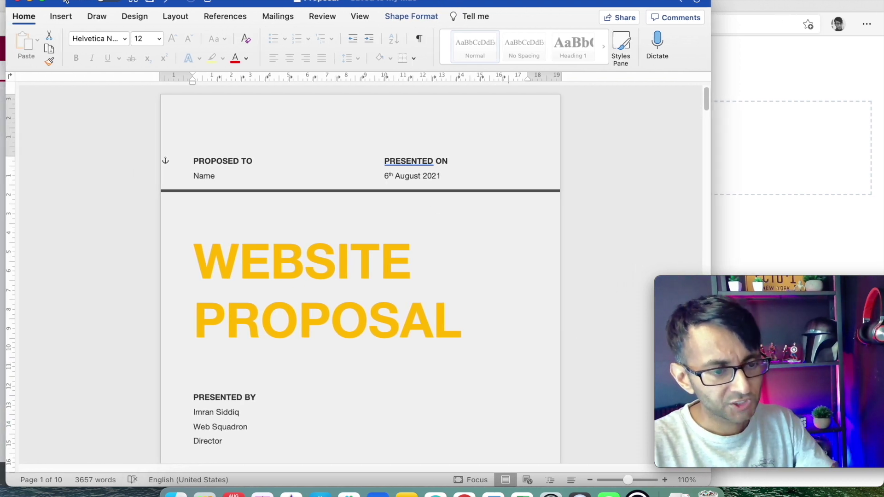
click(17, 2)
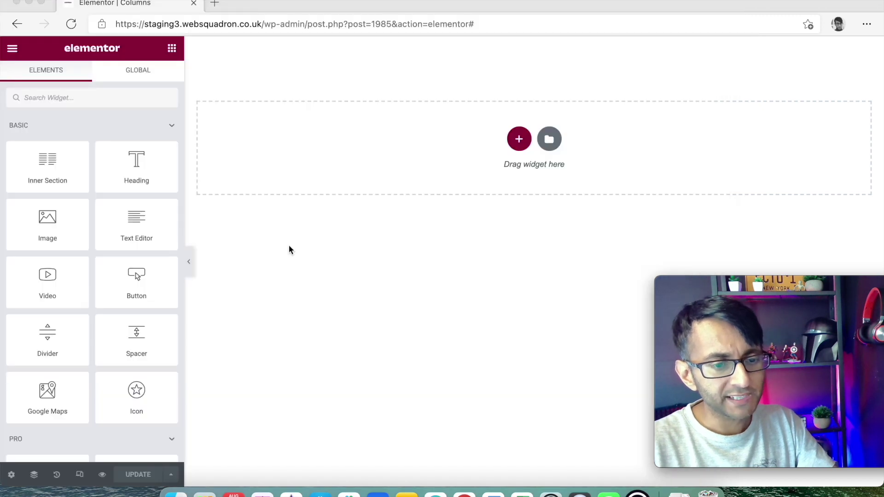
click(269, 26)
click(291, 25)
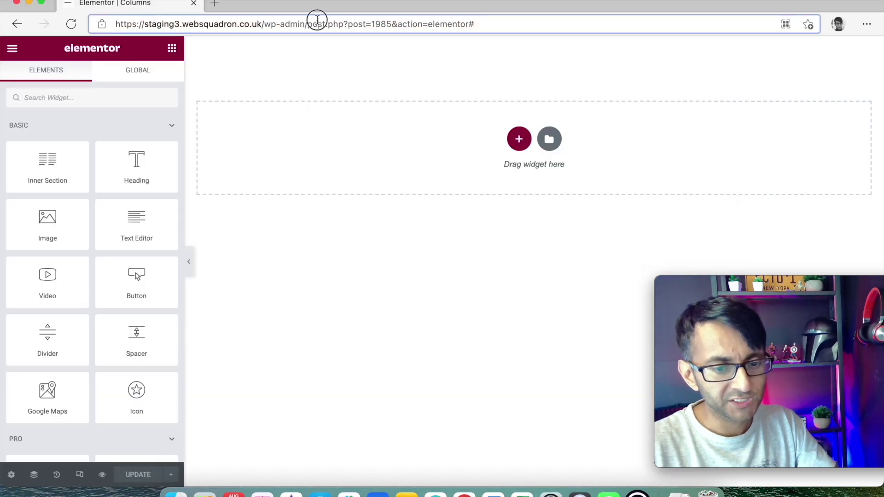
drag(308, 23, 722, 28)
key(BackSpace)
key(Return)
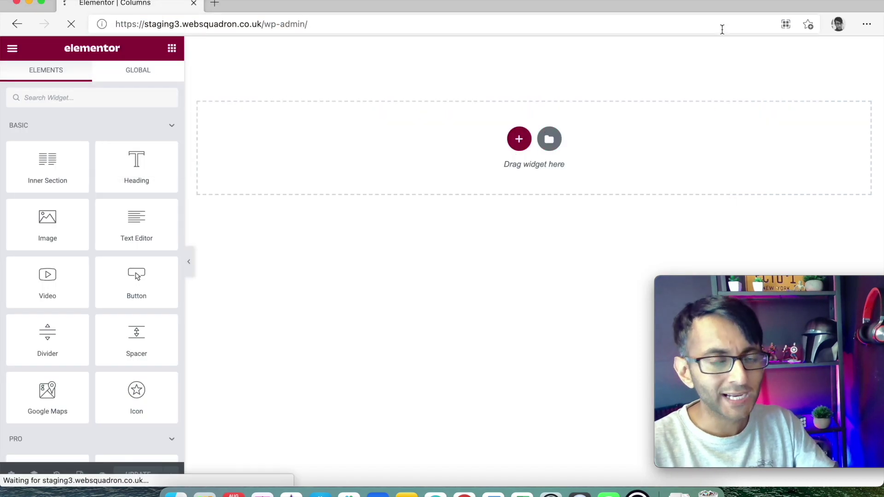
Step: Upload Proposal.pdf from the Desktop to the Media Library and view its attachment details
click(44, 171)
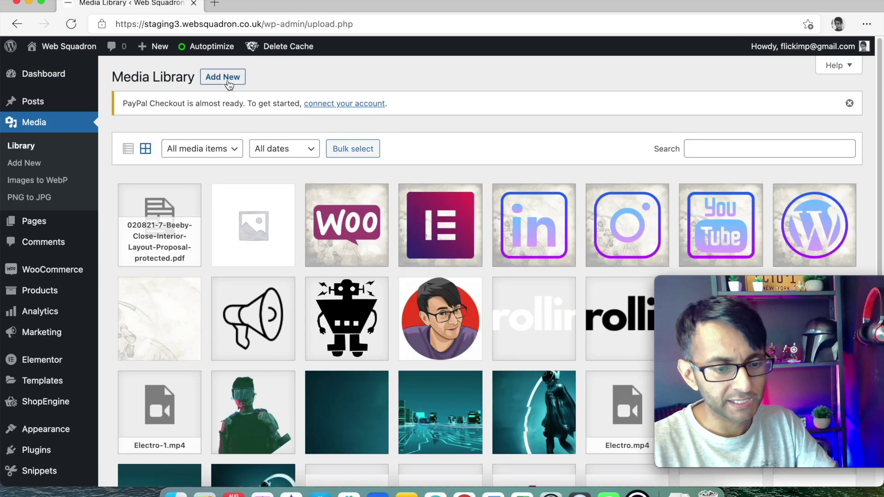
click(225, 78)
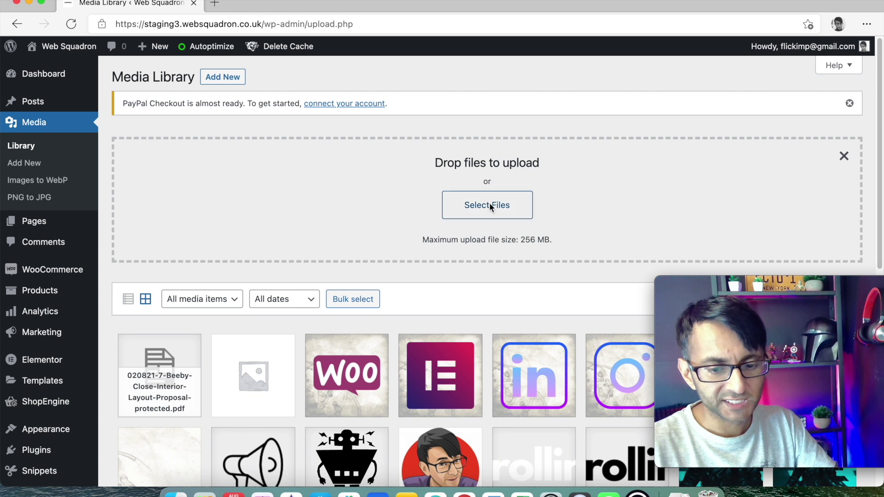
click(491, 206)
click(483, 53)
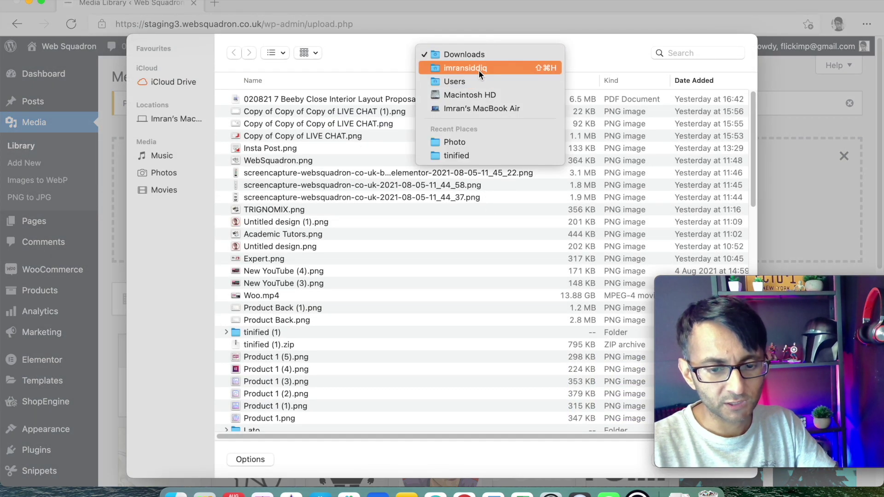
click(443, 68)
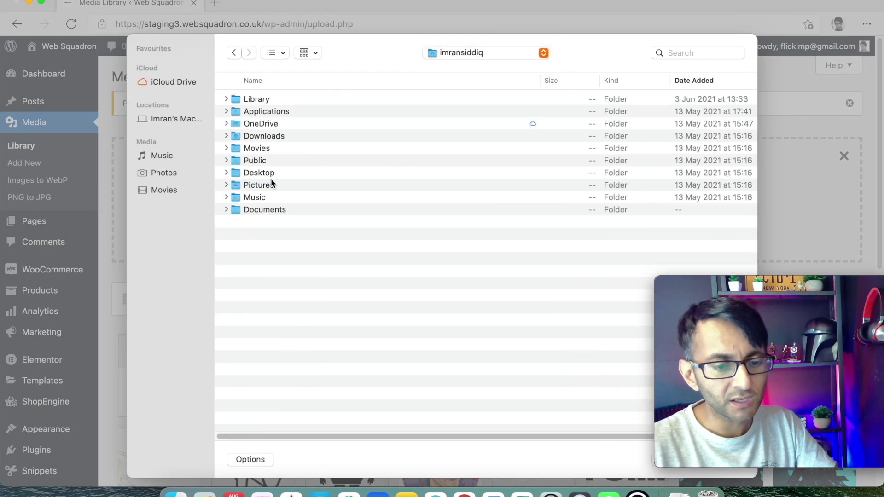
double_click(272, 174)
double_click(297, 102)
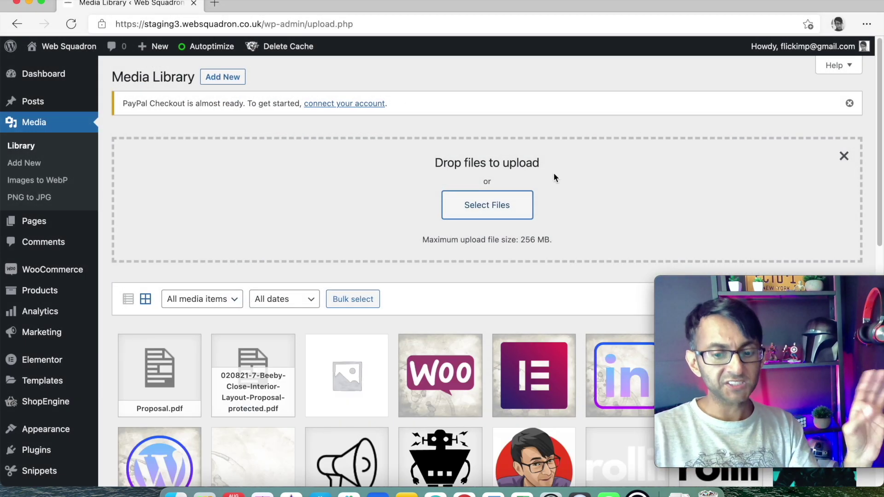
click(160, 412)
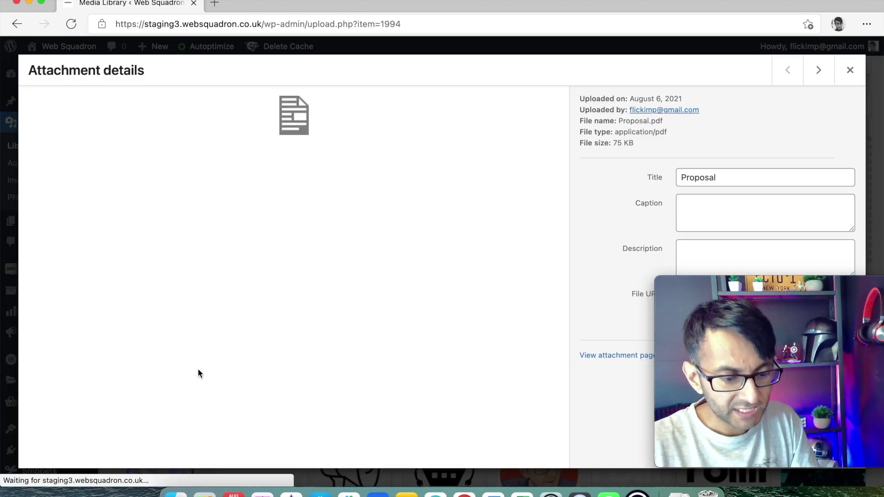
Step: Select and copy Proposal.pdf's full File URL, then open a blank browser tab
drag(765, 286, 246, 235)
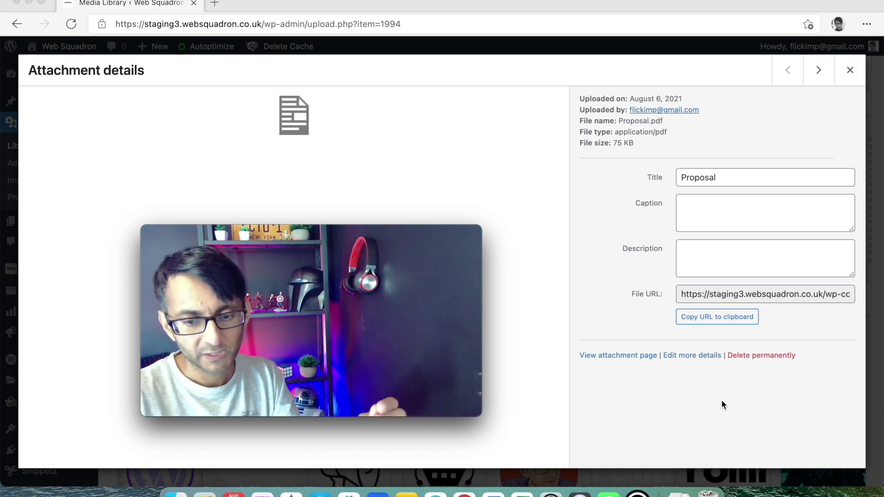
drag(683, 294, 862, 294)
key(super+c)
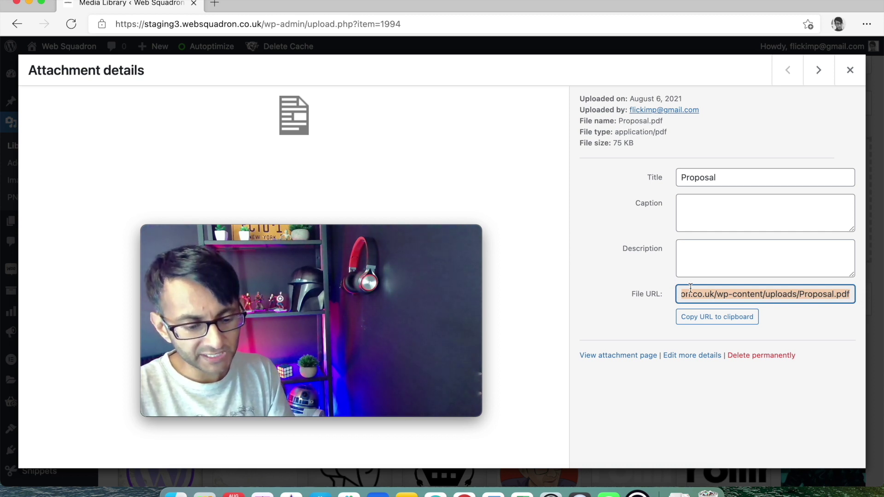
click(212, 11)
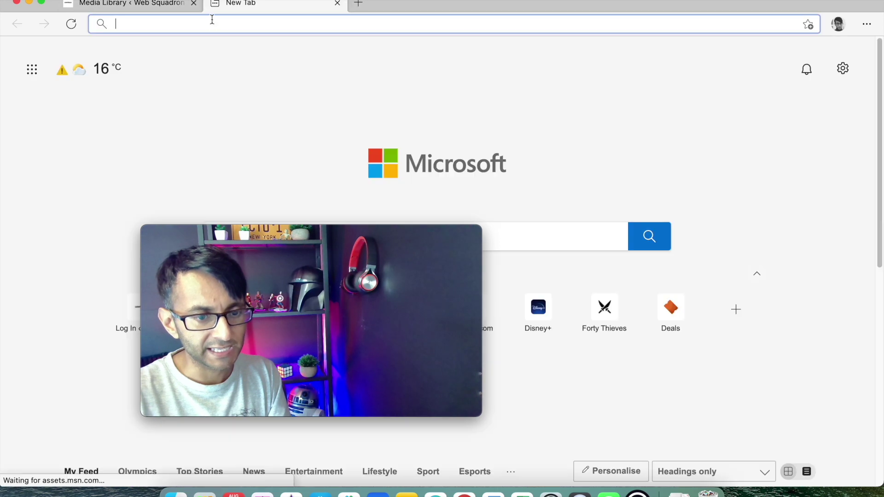
Step: Load the copied Proposal.pdf URL in the new tab, then open Edge's saved favourites
key(super+v)
key(Return)
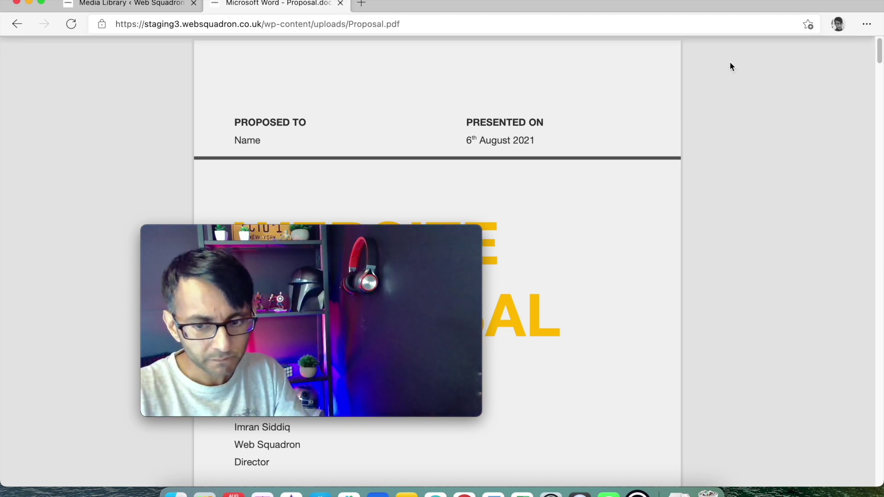
click(866, 26)
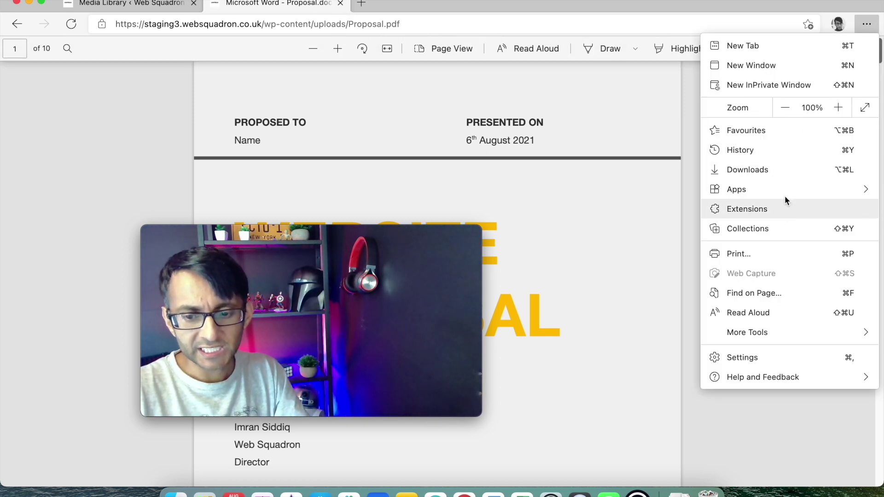
click(787, 134)
Step: Open Adobe Acrobat's Password protect a PDF tool, accept cookies, and upload Proposal.pdf
click(784, 134)
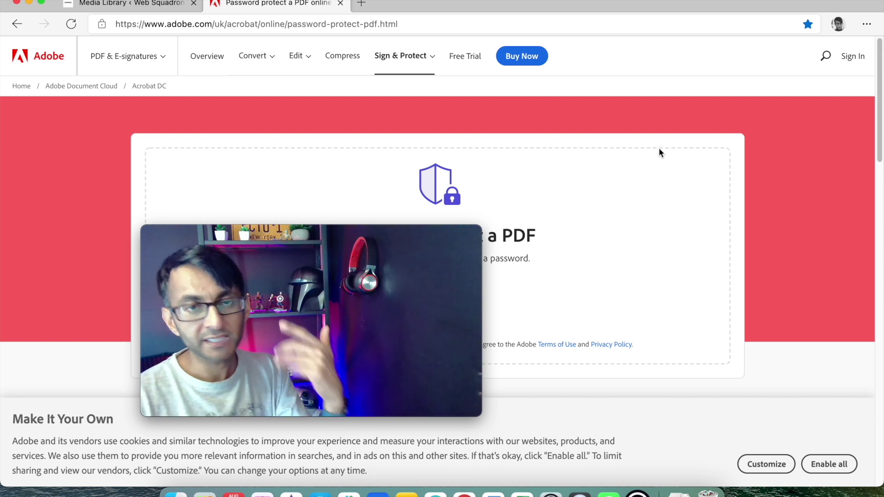
drag(404, 237, 871, 337)
click(820, 469)
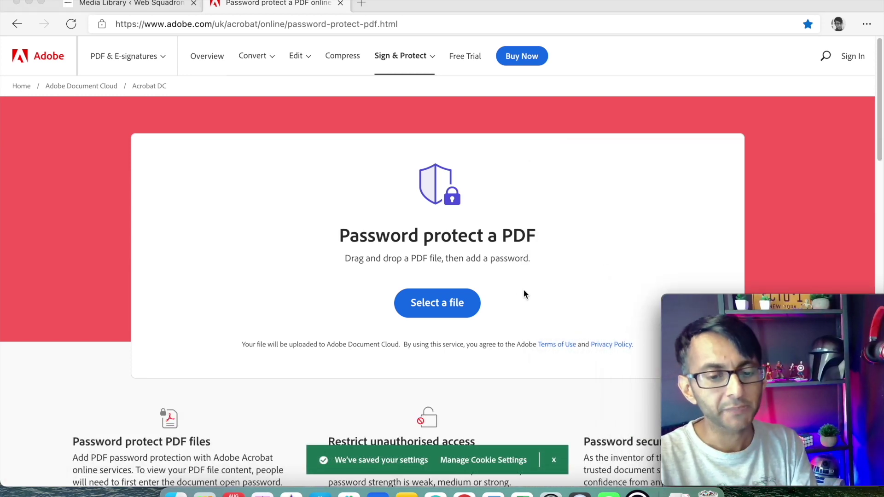
click(429, 302)
double_click(310, 98)
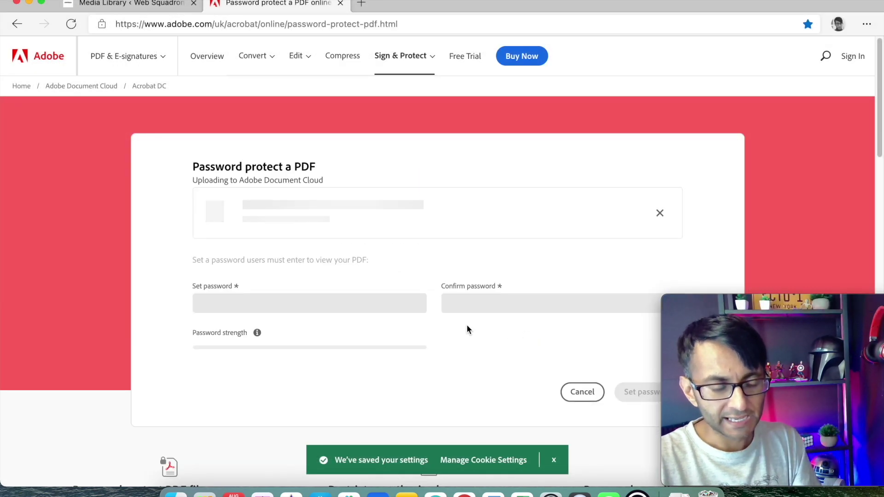
Step: Set and confirm a password, download Proposal-protected.pdf, and close the Acrobat tab
click(333, 314)
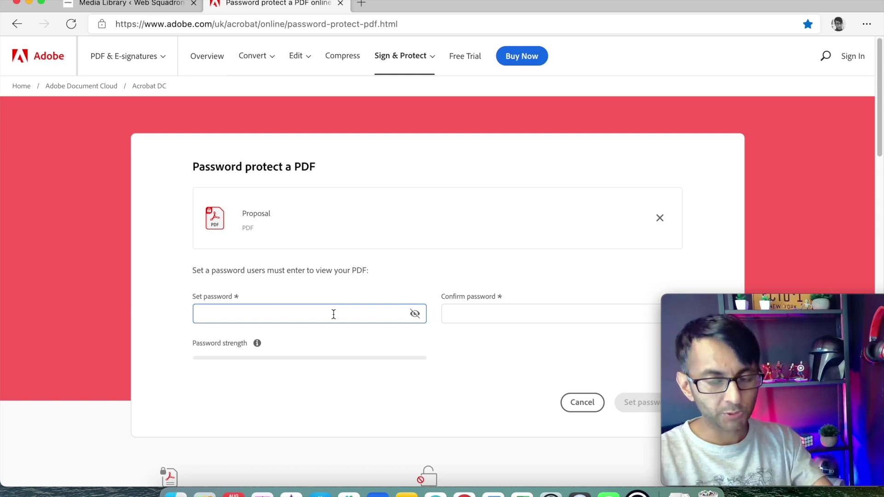
text(••)
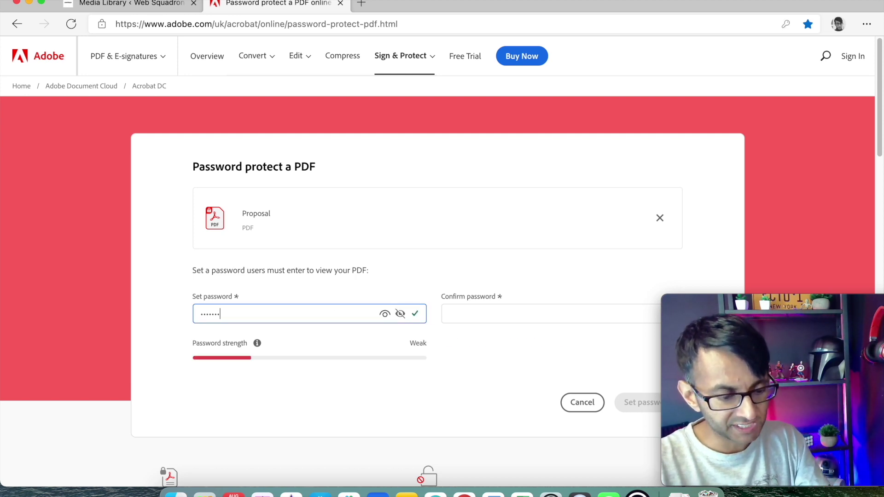
click(507, 314)
text(•••••••)
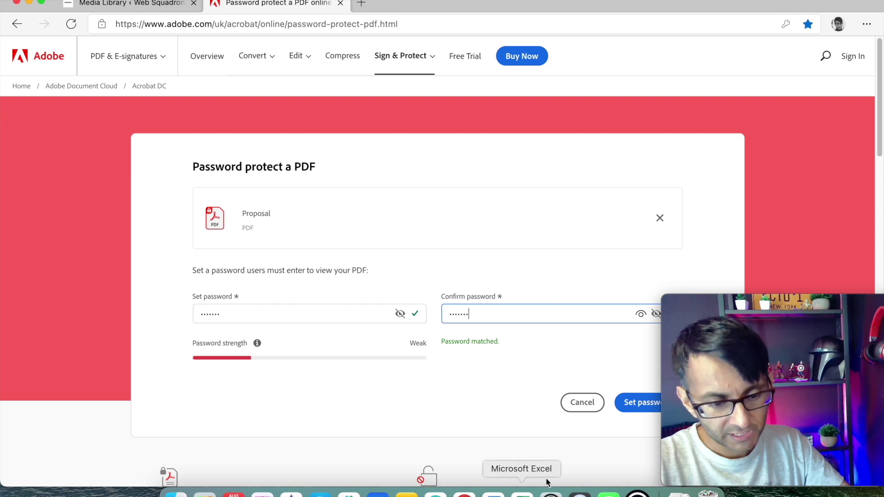
click(640, 406)
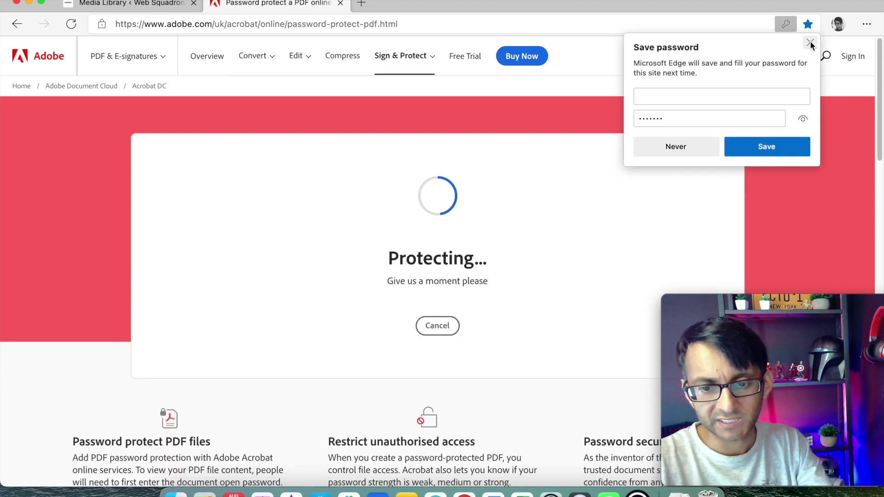
click(811, 42)
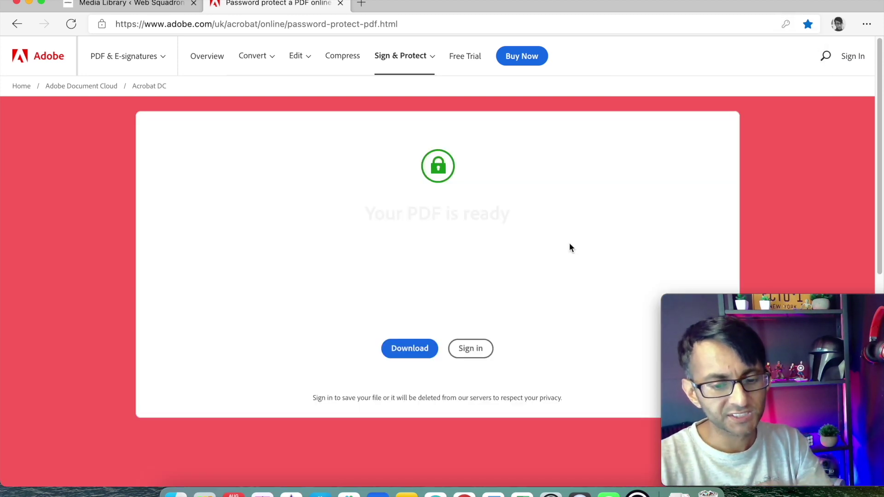
click(422, 350)
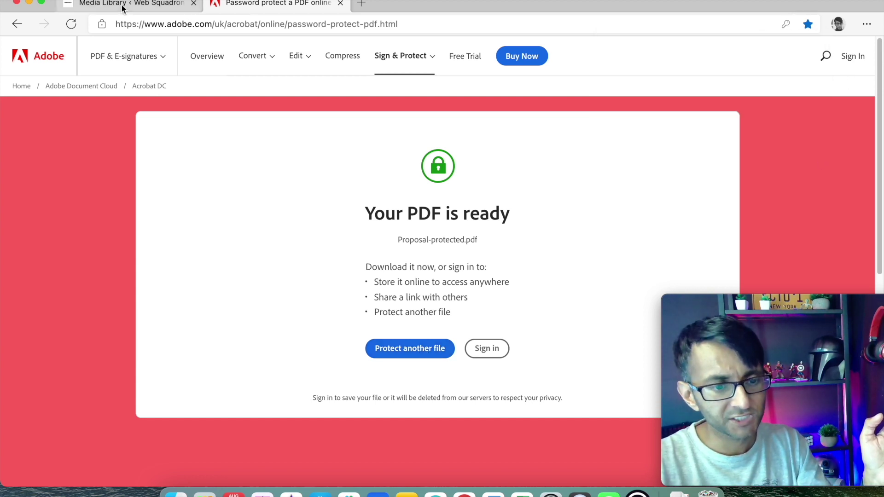
click(340, 3)
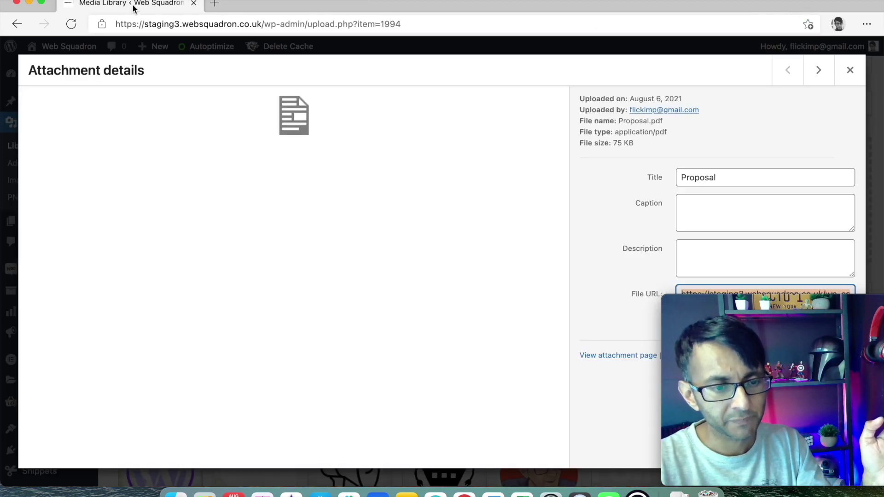
Step: Upload Proposal-protected.pdf from the Downloads folder to the WordPress Media Library
click(852, 71)
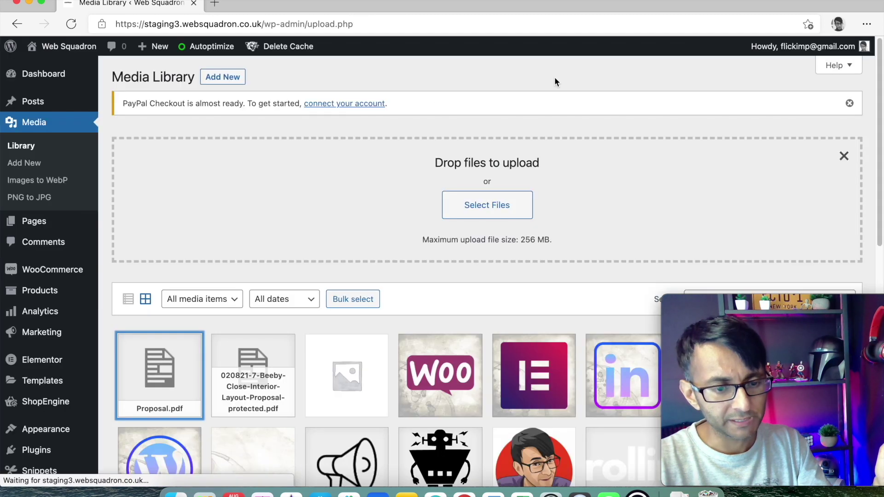
click(222, 76)
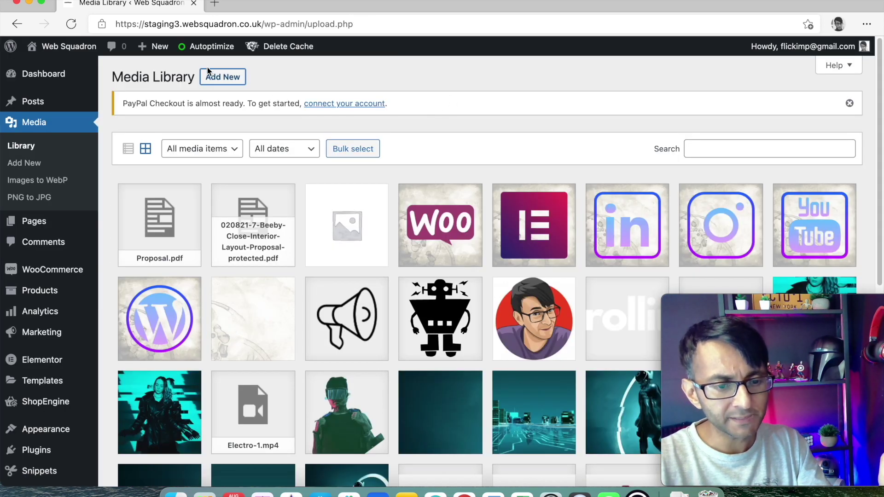
click(215, 78)
click(485, 205)
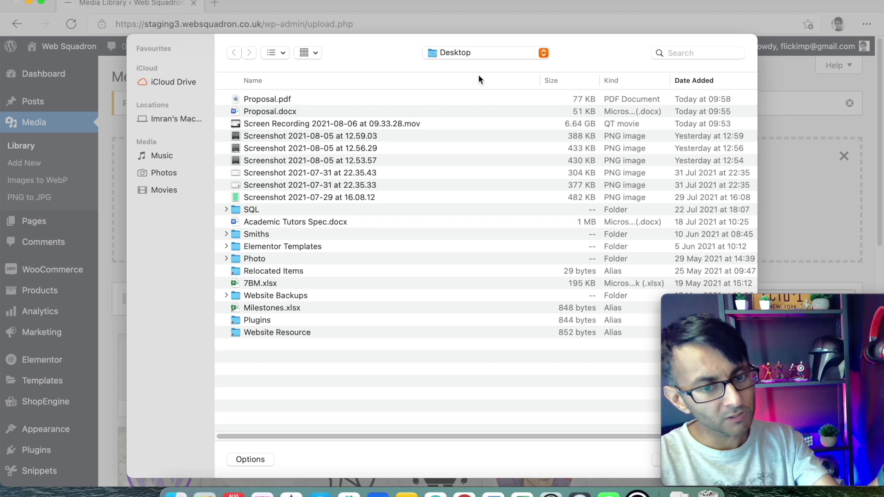
click(482, 54)
click(480, 69)
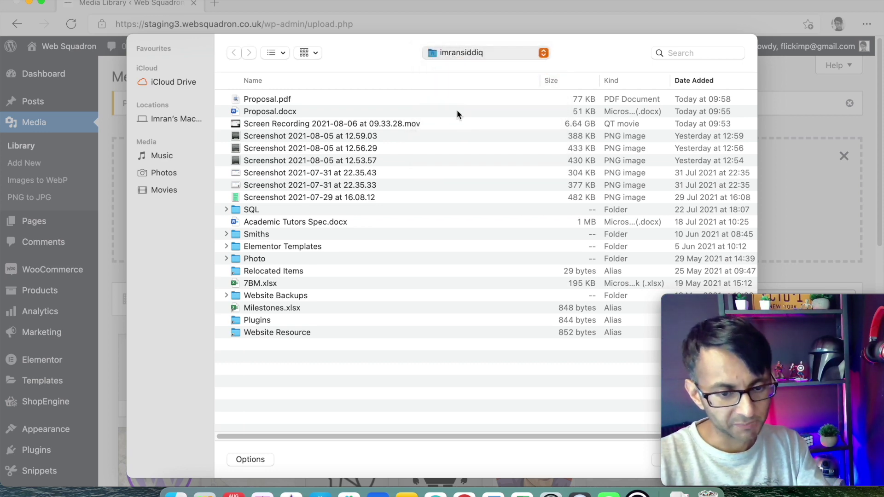
double_click(291, 136)
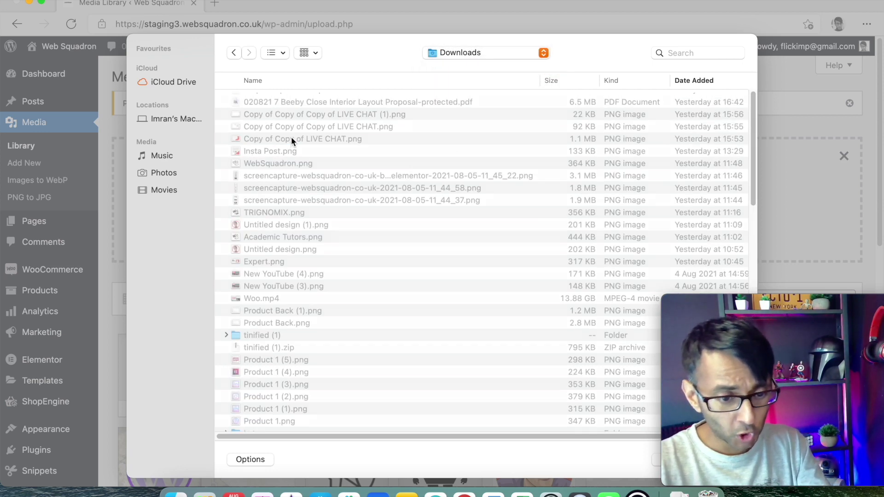
click(300, 98)
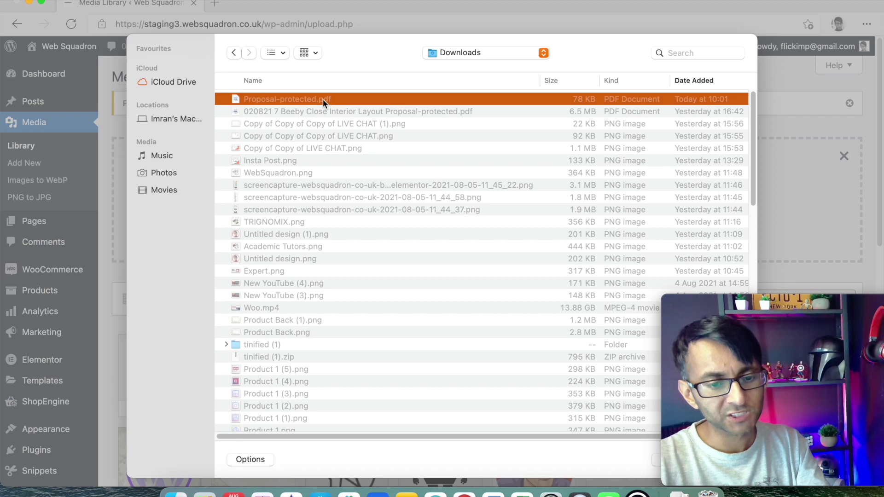
double_click(324, 99)
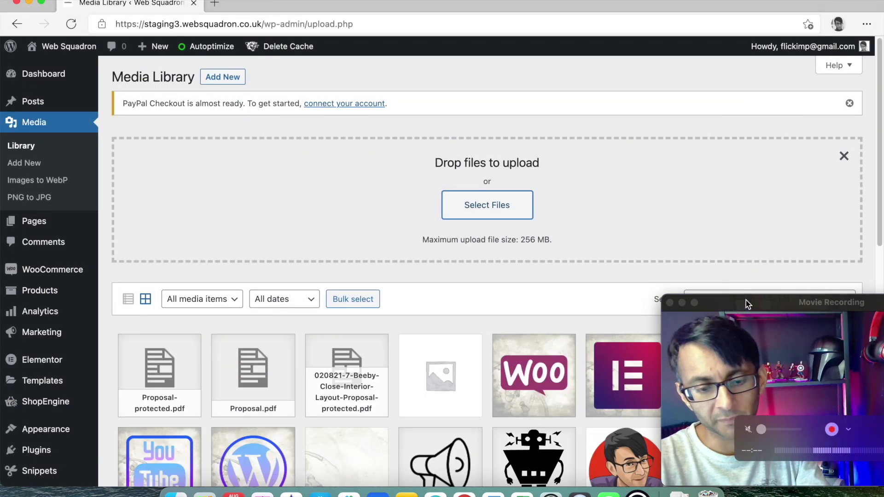
Step: Copy the protected PDF's file URL and load it in a new browser tab
click(163, 364)
drag(763, 300, 413, 270)
click(704, 317)
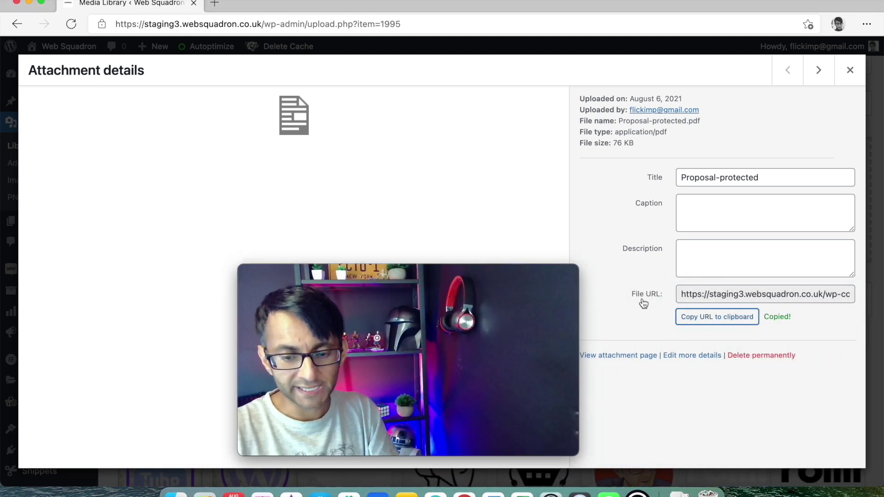
click(506, 282)
drag(506, 283, 783, 297)
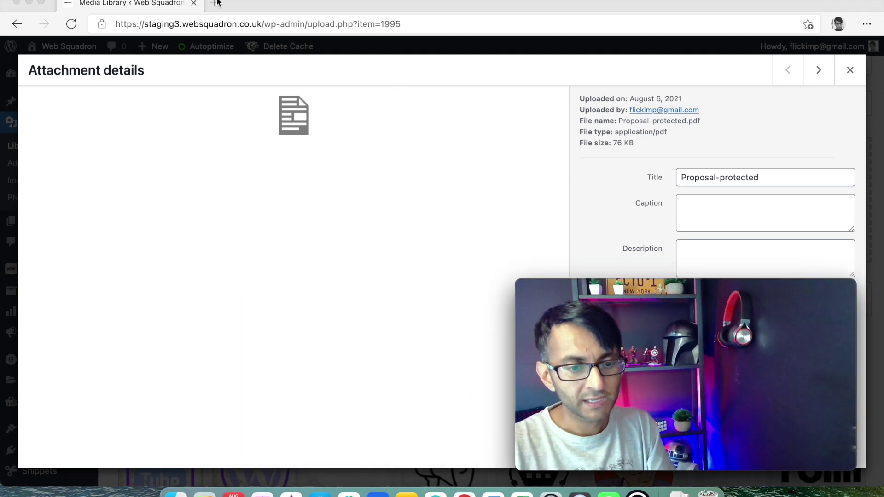
click(214, 3)
key(super+v)
key(Return)
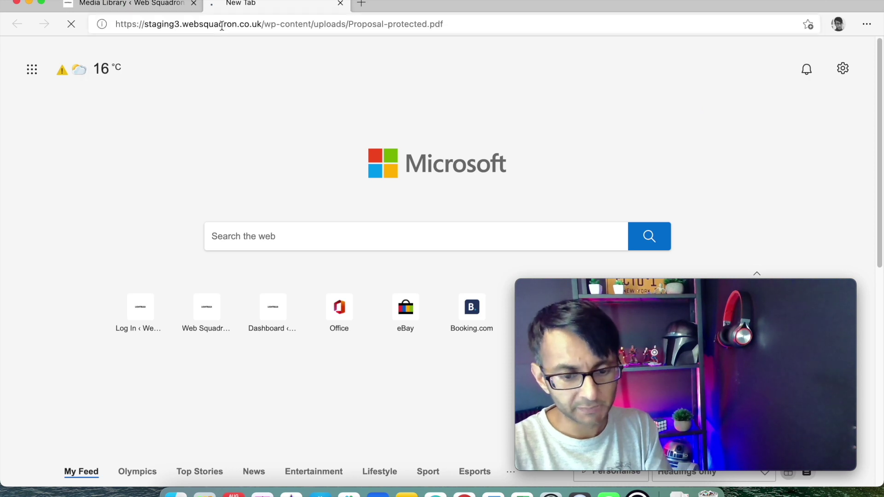
Step: Unlock Proposal-protected.pdf by entering the correct password and opening the file
mouse_move(646, 295)
drag(647, 295, 755, 294)
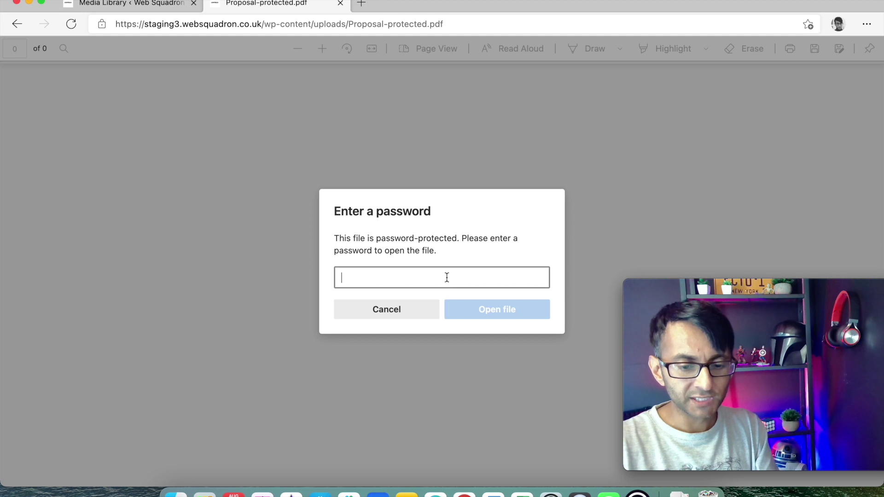
text(********)
key(Return)
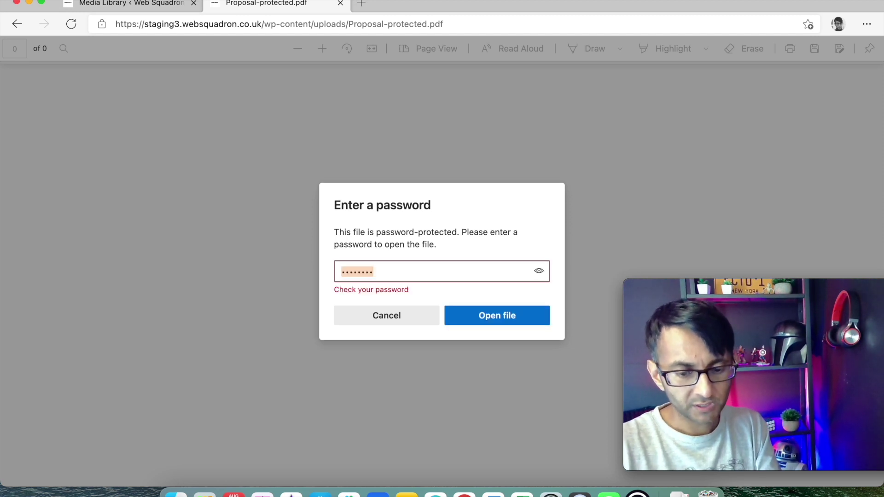
key(BackSpace)
text(******)
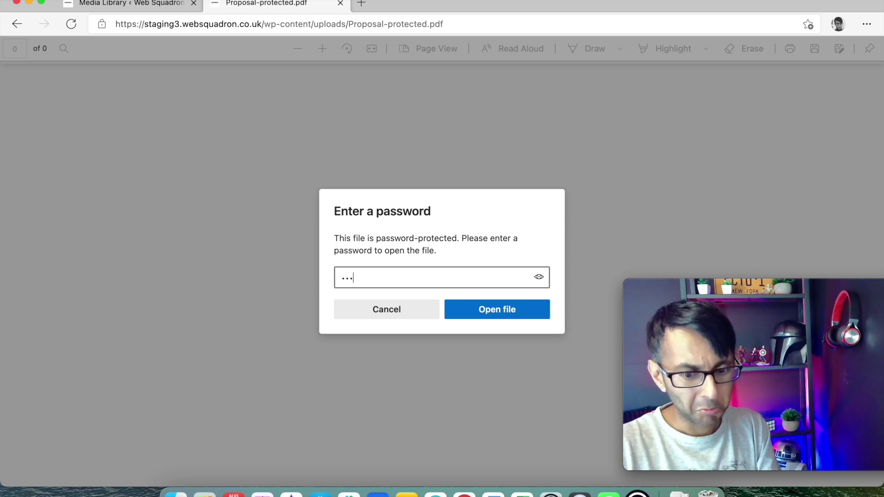
key(BackSpace)
key(BackSpace)
key(BackSpace)
text(*******)
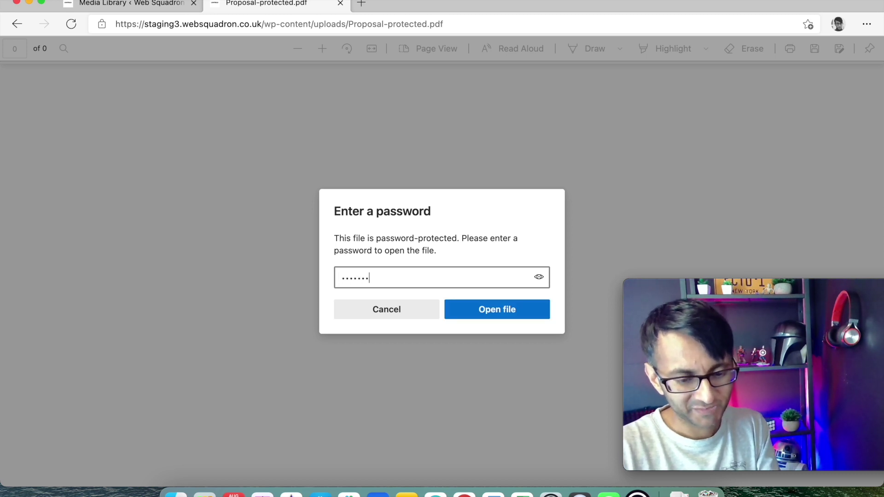
click(524, 318)
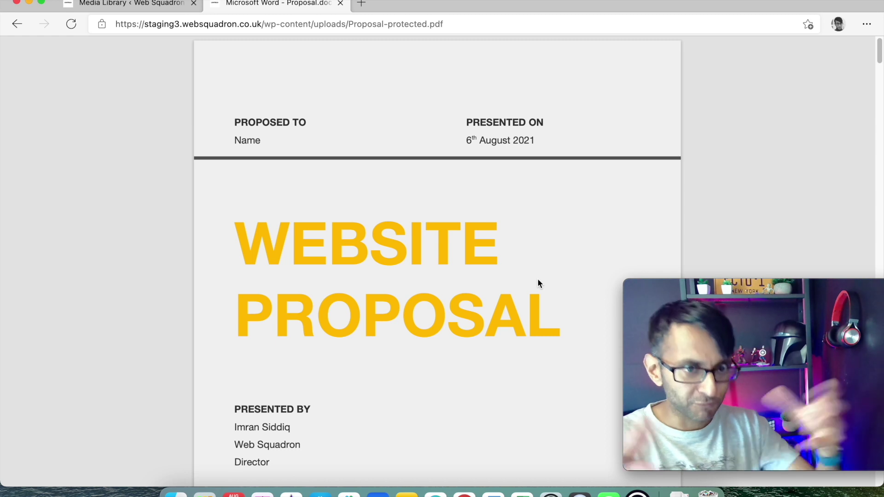
Step: Go back to the New Tab page and re-enter the PDF's URL, selected in the address bar
mouse_move(109, 61)
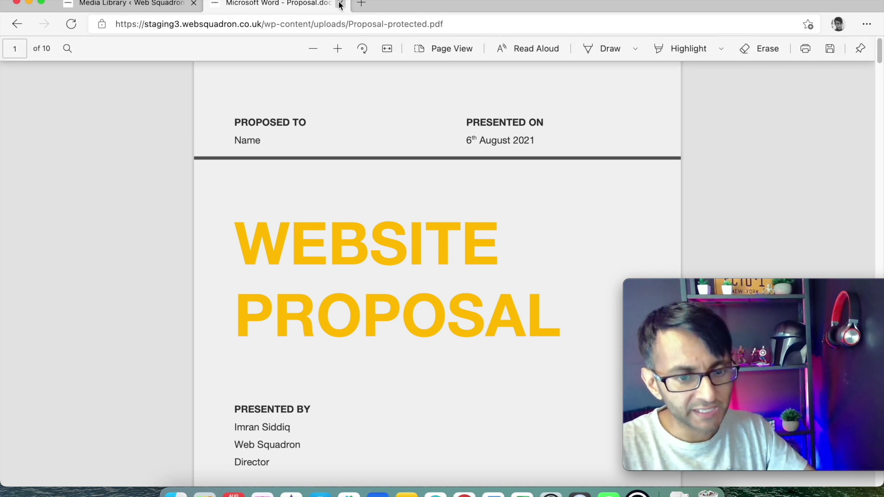
click(16, 25)
click(223, 28)
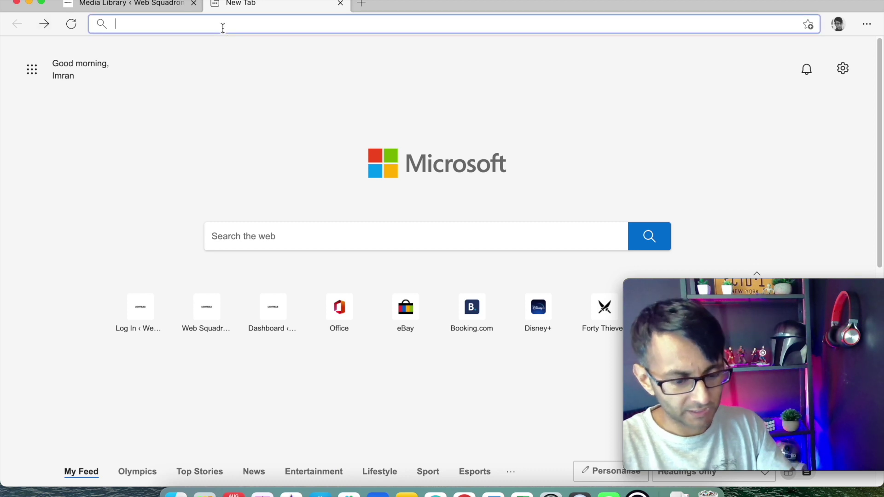
key(super+v)
key(super+a)
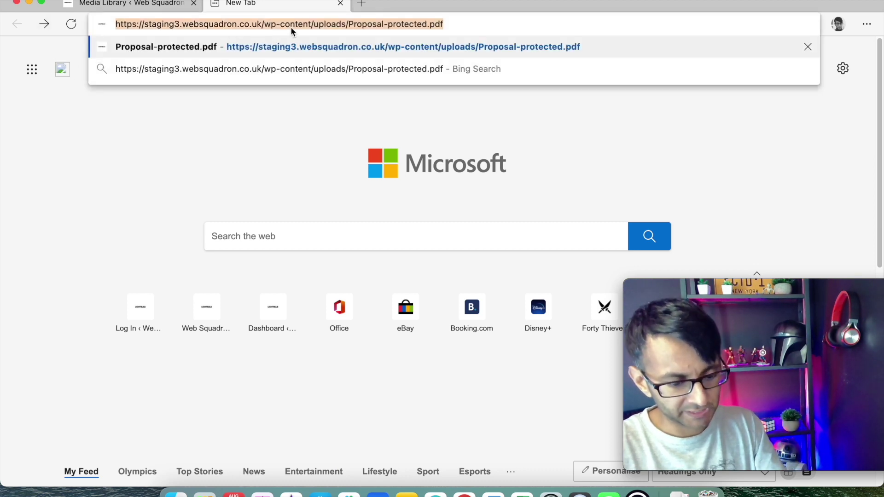
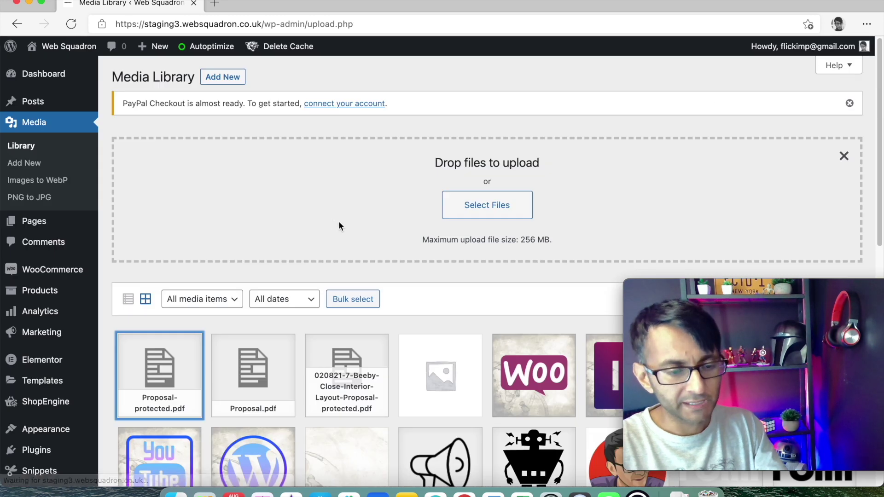
Step: Open the Columns page from the All Pages list in the Elementor editor
mouse_move(36, 230)
click(159, 231)
scroll(296, 264, down, 3)
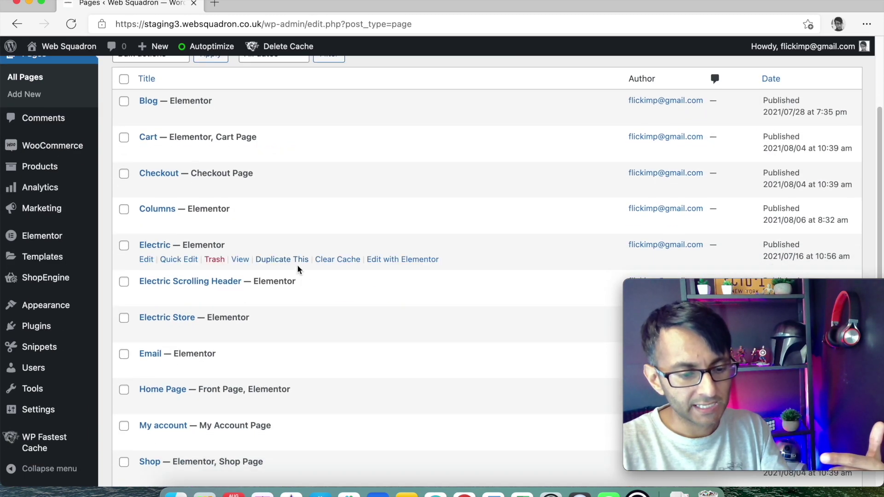
click(424, 229)
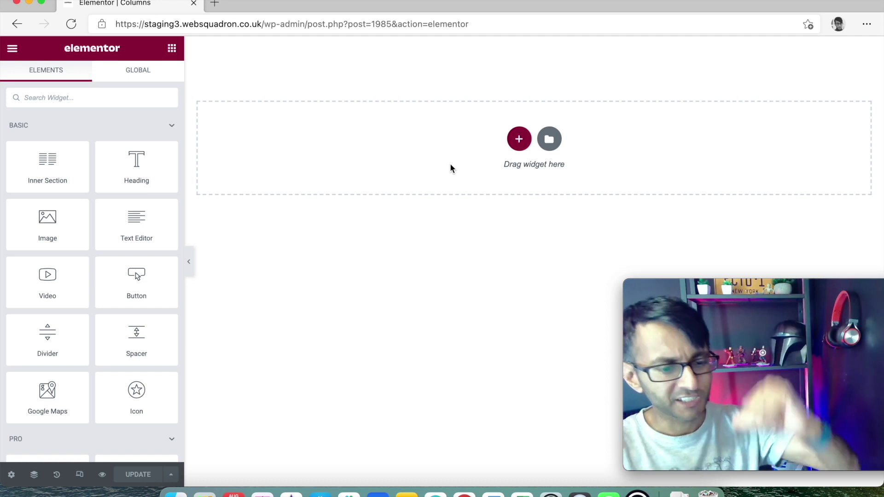
Step: Add a single-column section with Columns Gap set to No Gap
click(518, 140)
click(373, 176)
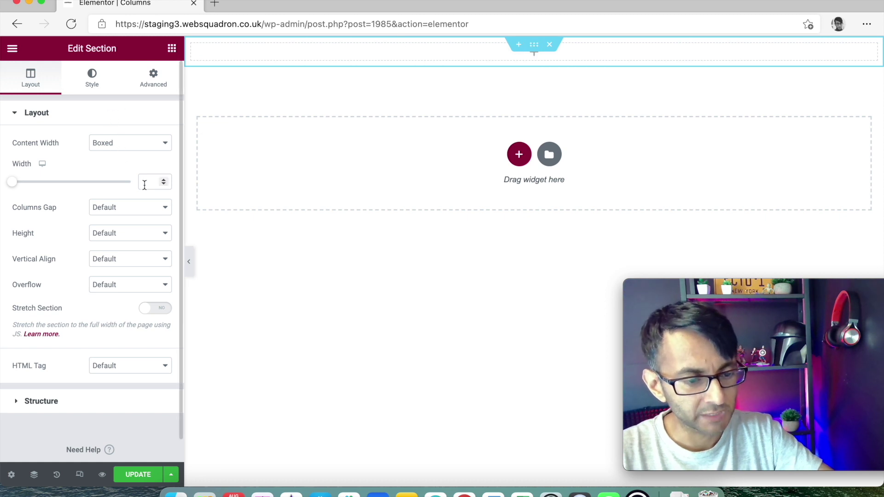
click(165, 208)
click(138, 233)
Step: Unlink the section margins, set the top margin to 100 px, and update the page
click(157, 83)
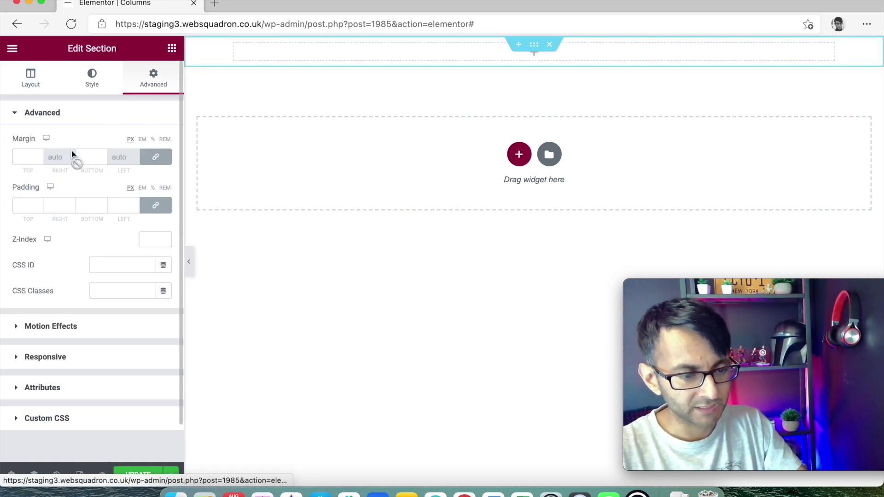
click(156, 157)
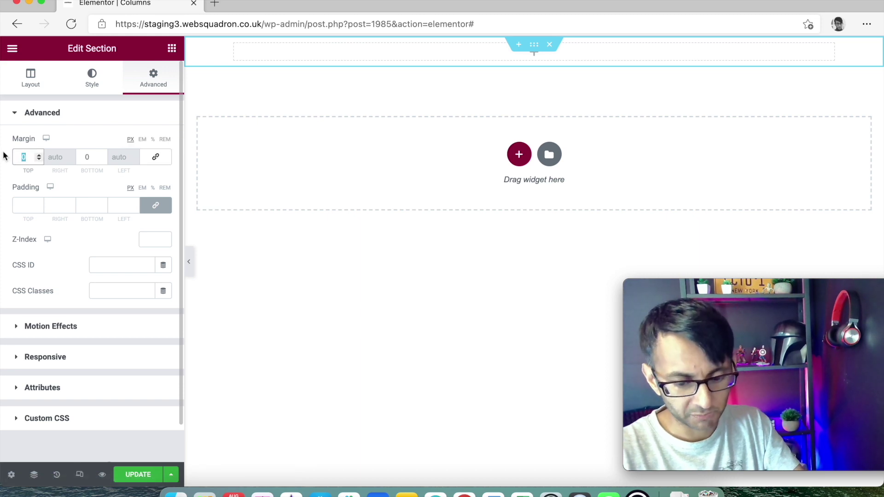
text(100)
click(145, 475)
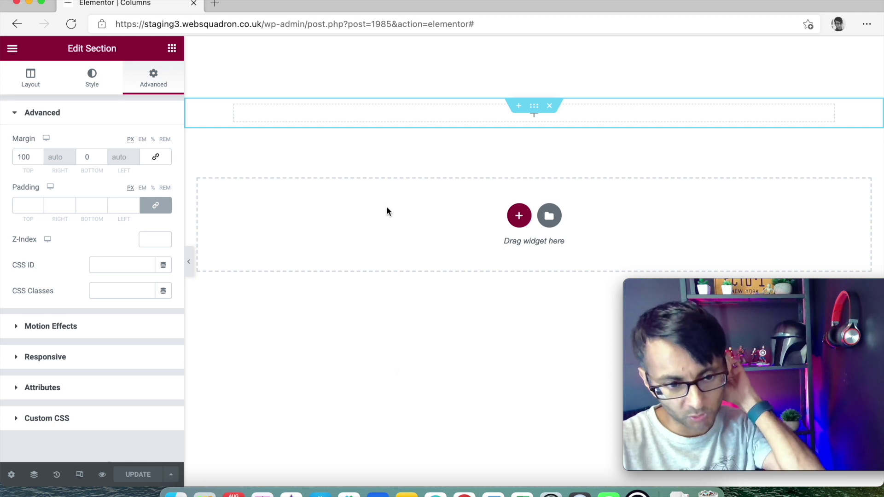
click(173, 50)
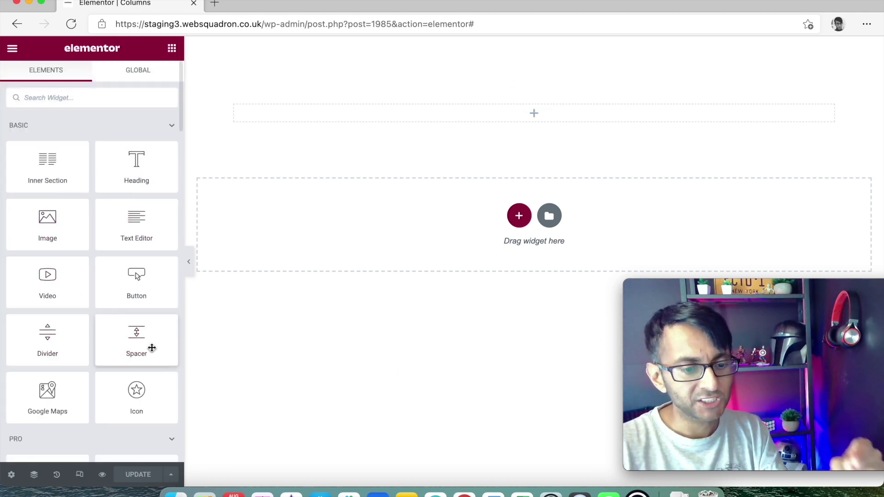
Step: Add a Heading widget titled 'Contract and Terms' to the top section
drag(130, 180, 293, 116)
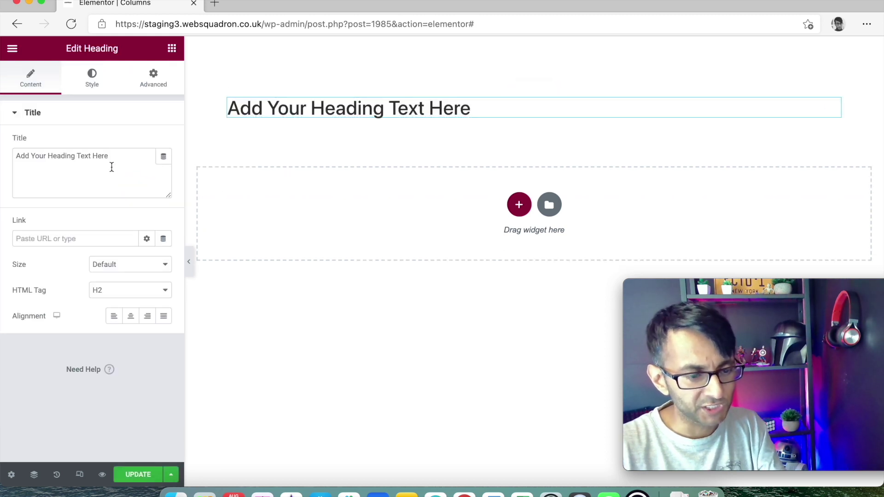
drag(109, 158, 2, 156)
text(Contract and Terms)
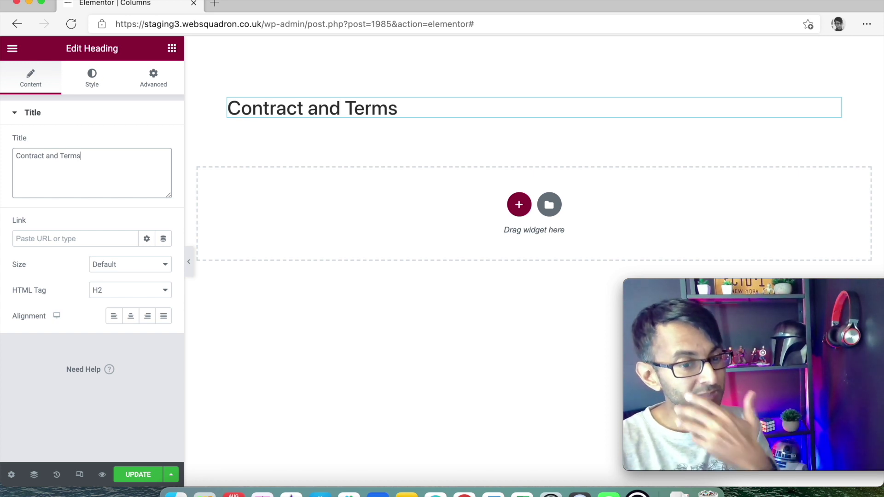
click(424, 141)
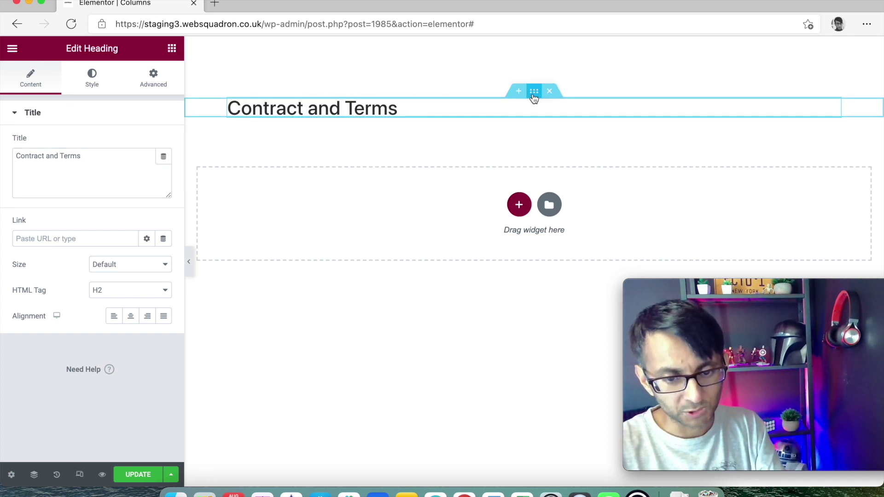
Step: Duplicate the heading section, give the copy a 20 px top margin, and delete its heading
right_click(532, 93)
click(551, 122)
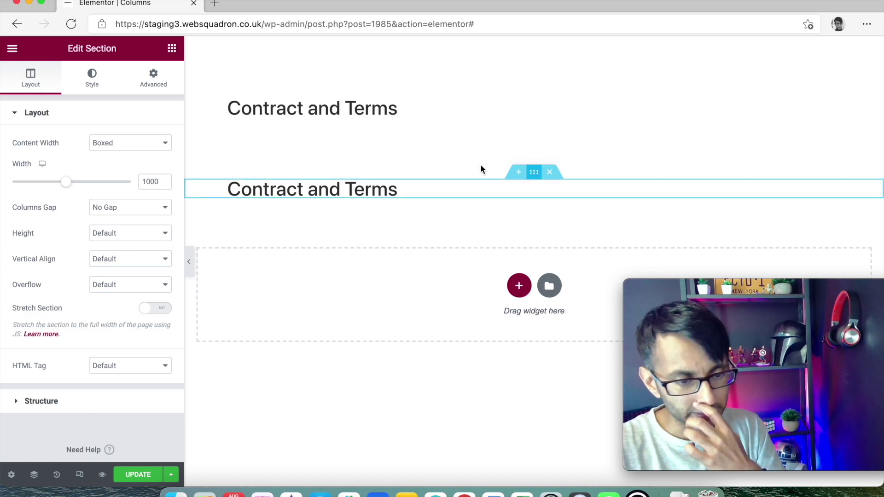
click(152, 79)
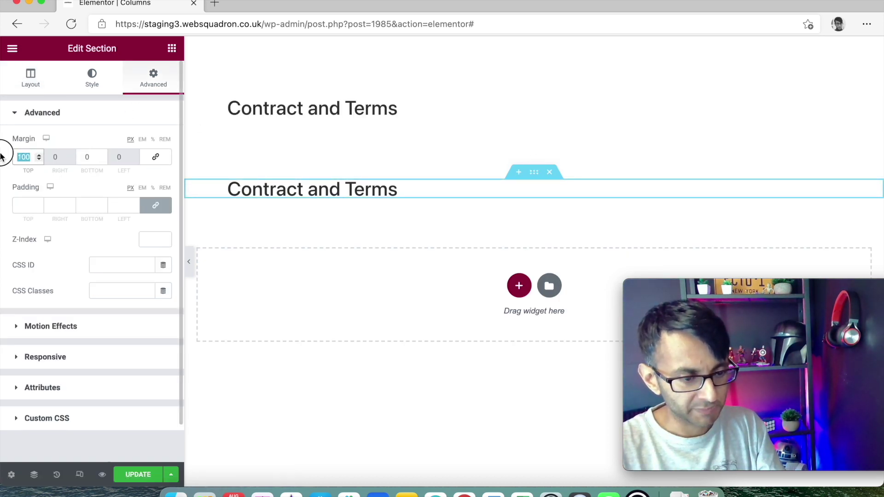
text(20)
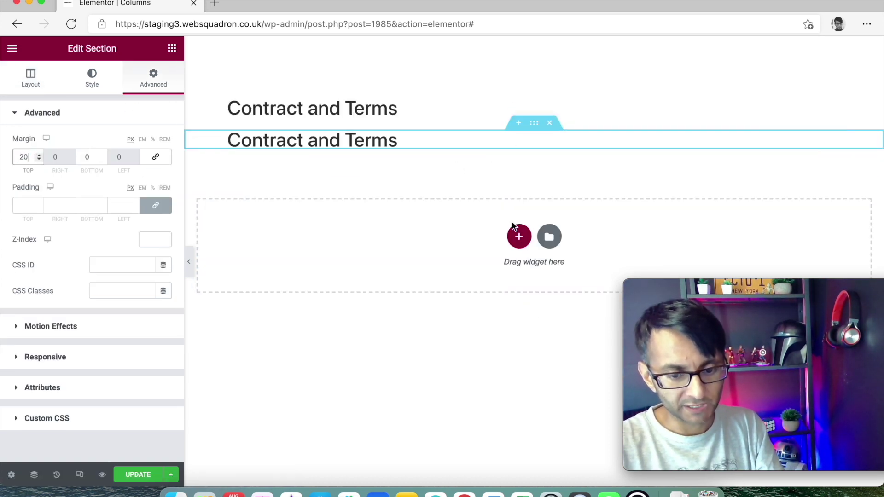
right_click(392, 145)
click(445, 321)
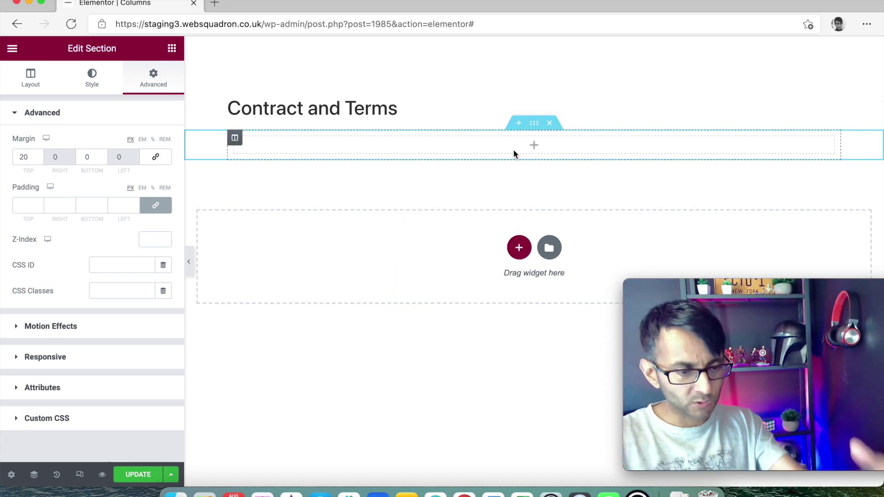
click(172, 48)
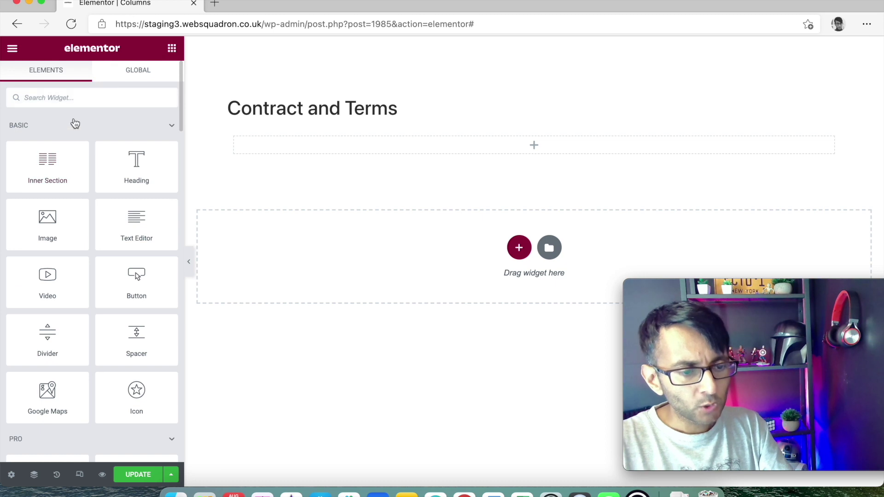
Step: Add an HTML widget to the empty section below the heading
click(78, 101)
text(html)
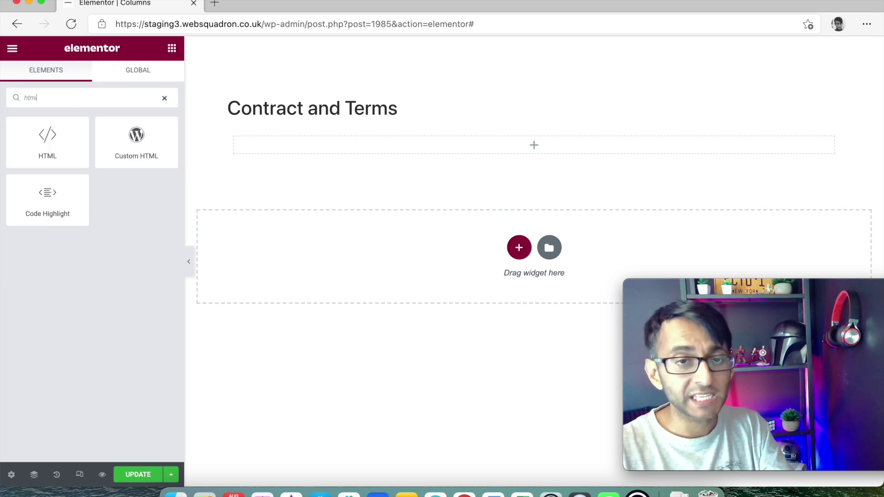
drag(36, 139, 484, 141)
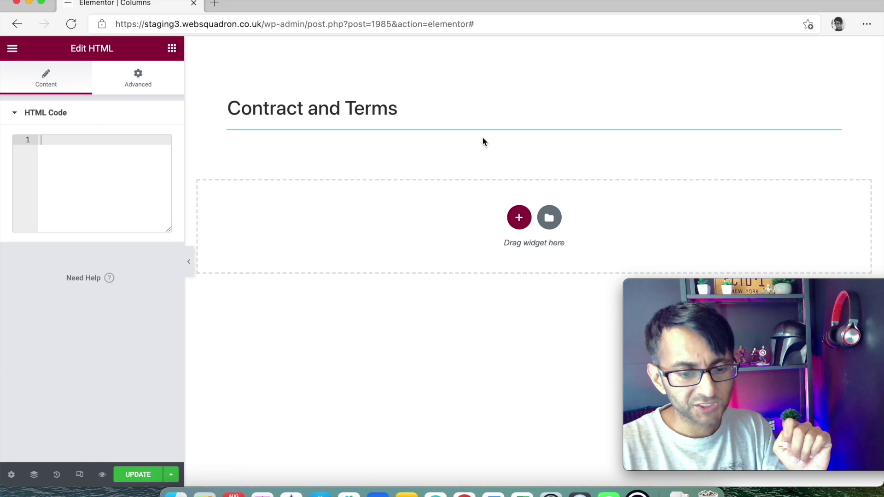
Step: Write an embed tag with the pasted Proposal-protected.pdf source and height="700" instead of width
click(124, 147)
text(<emb)
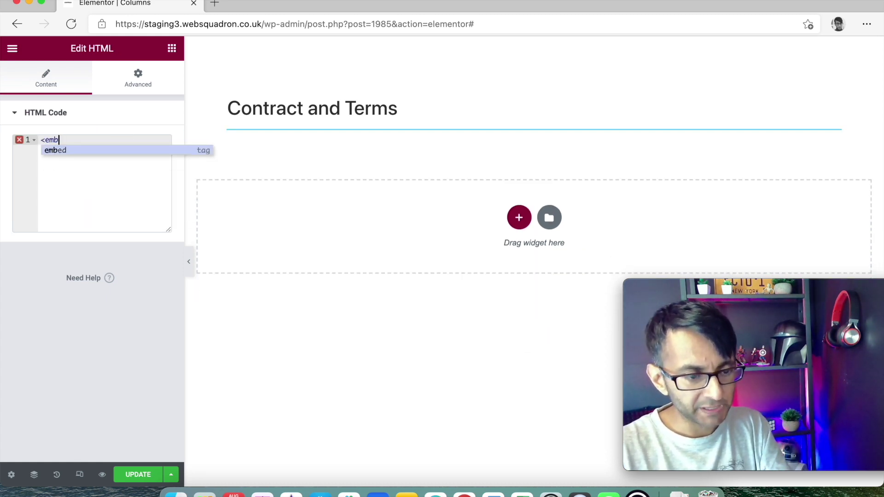
key(BackSpace)
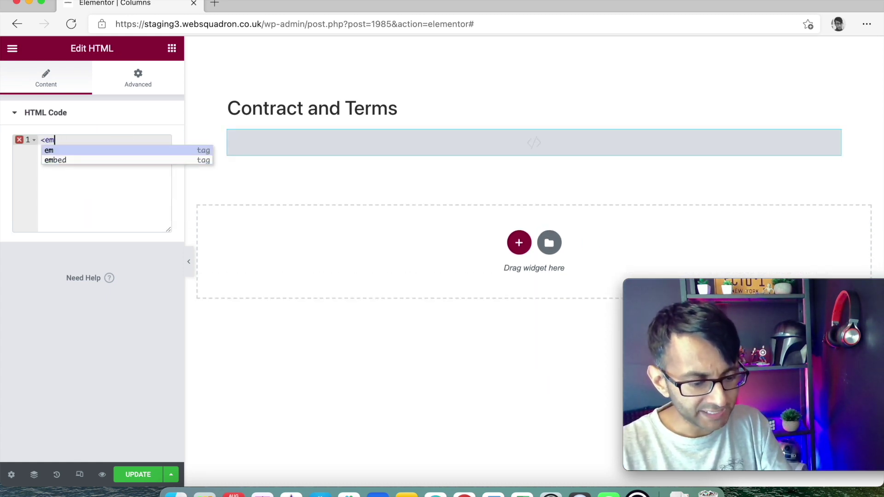
key(Down)
key(Return)
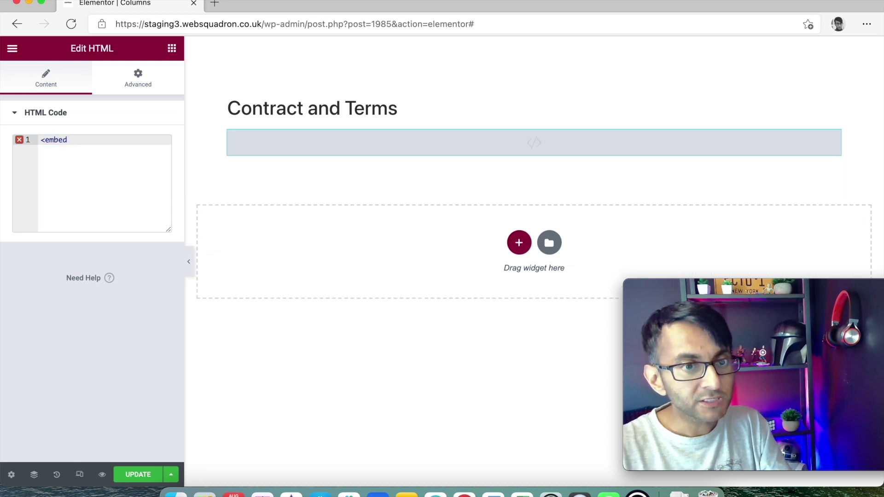
text(src)
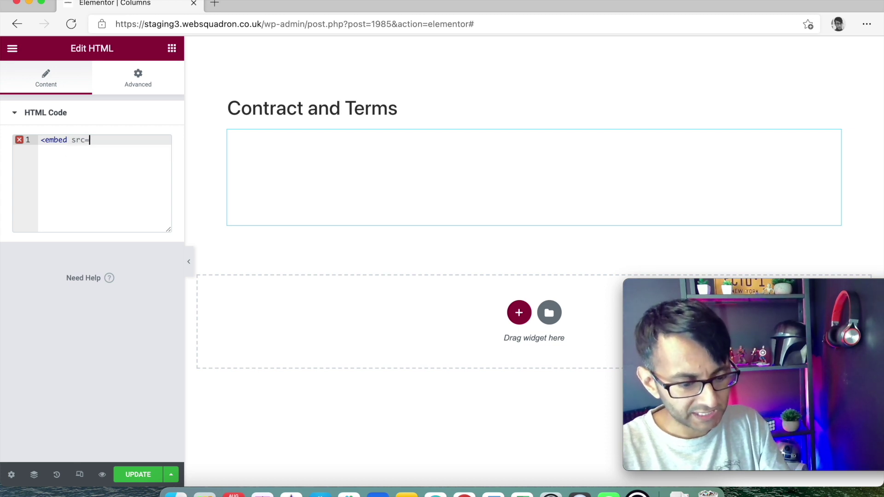
text(=")
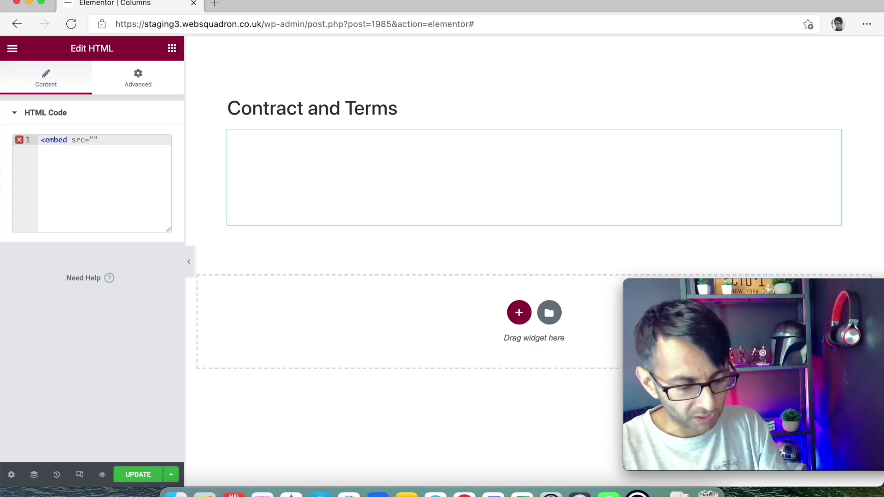
key(super+v)
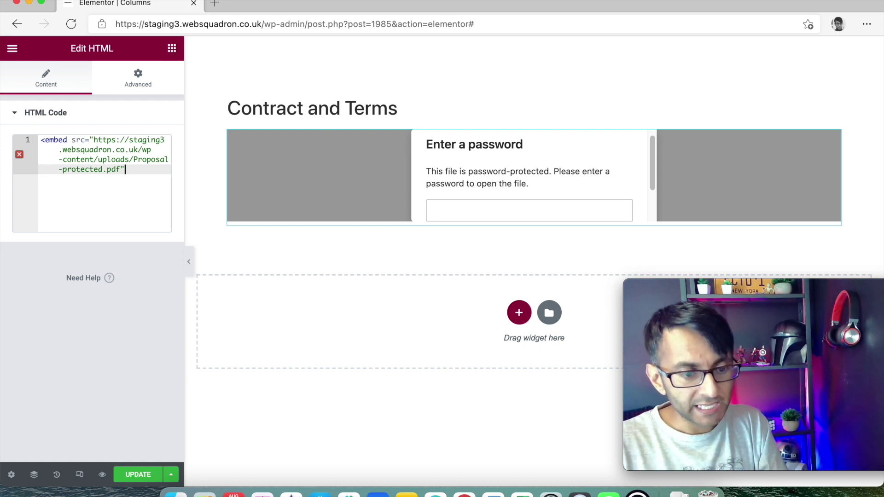
text(widt)
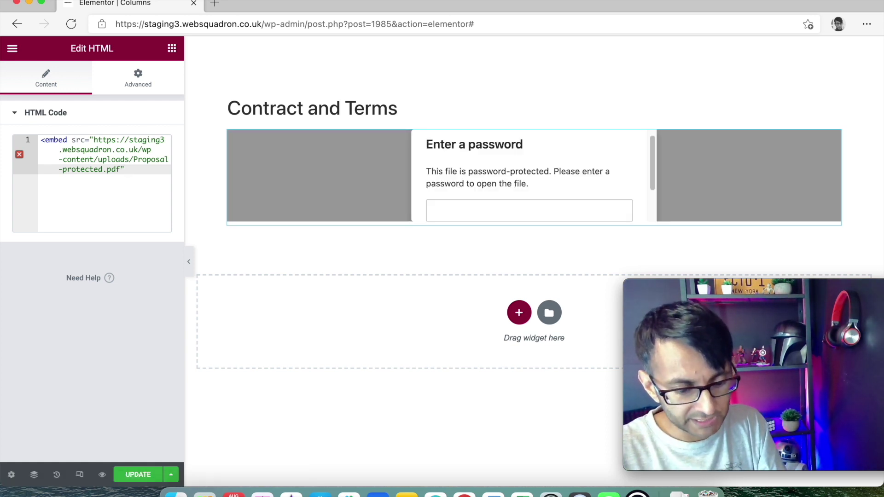
text(h)
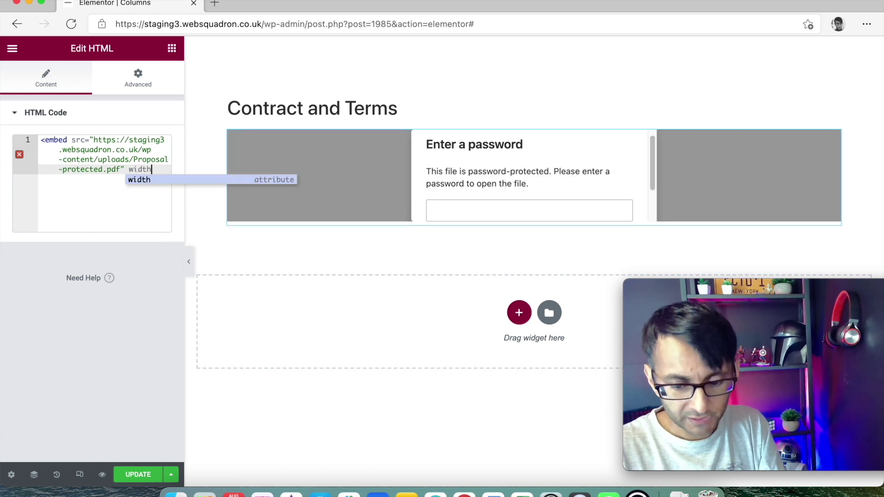
text(=)
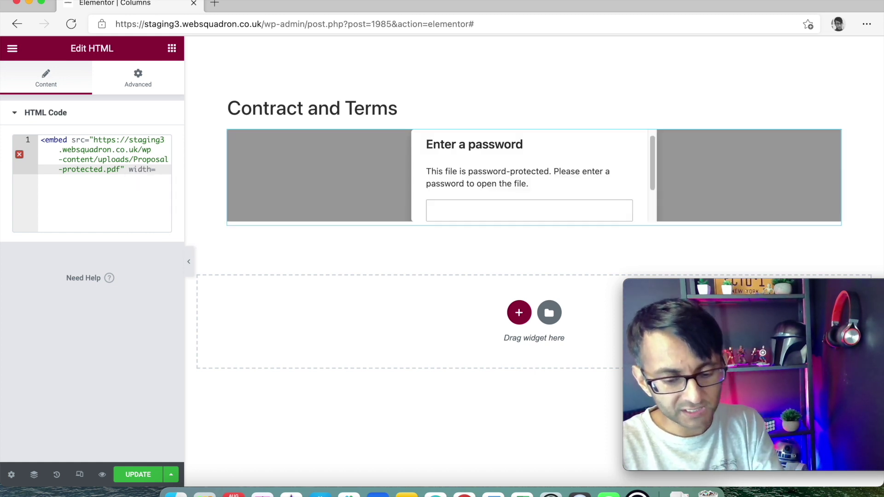
text(700)
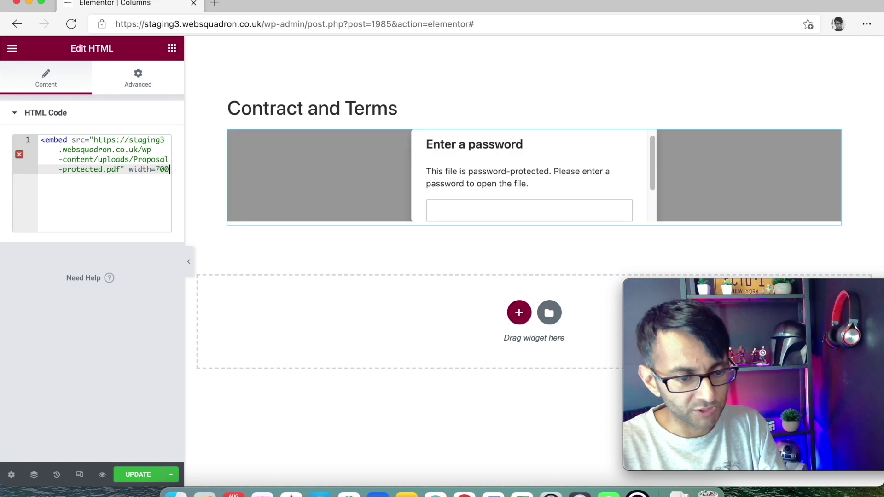
key(BackSpace)
key(BackSpace)
key(BackSpace)
key(BackSpace)
key(BackSpace)
key(BackSpace)
key(BackSpace)
key(BackSpace)
key(BackSpace)
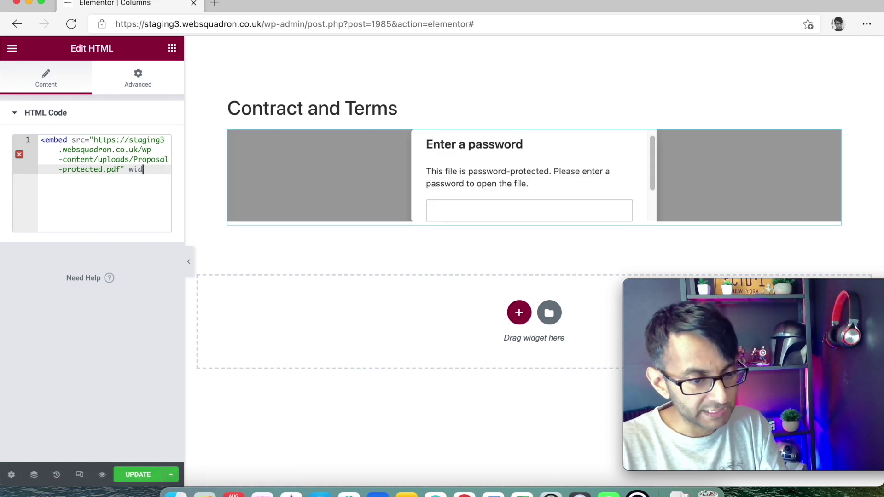
text(height=)
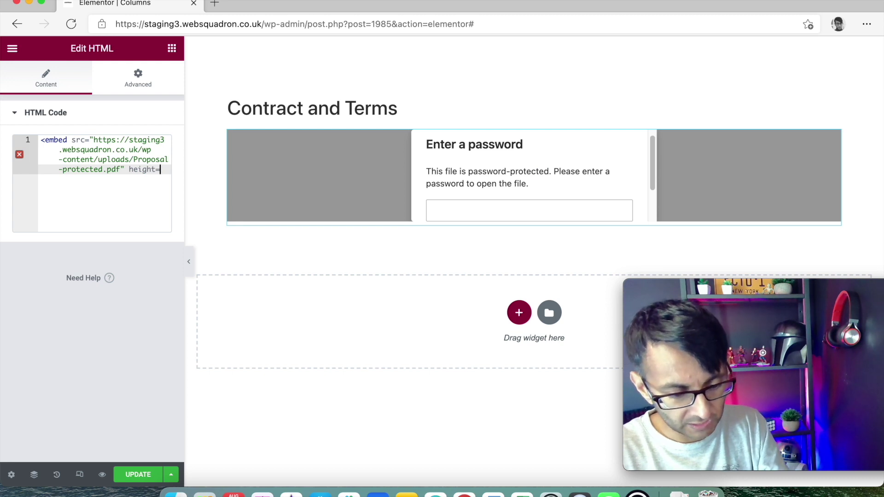
text("700")
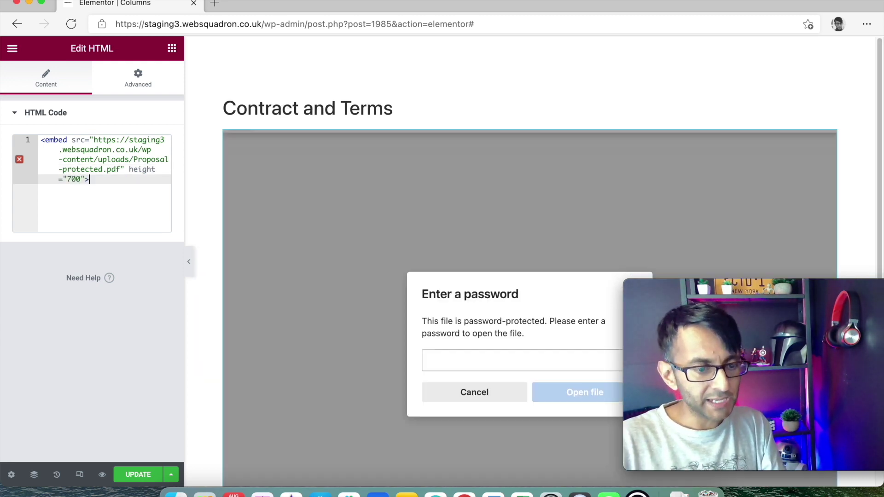
text(>)
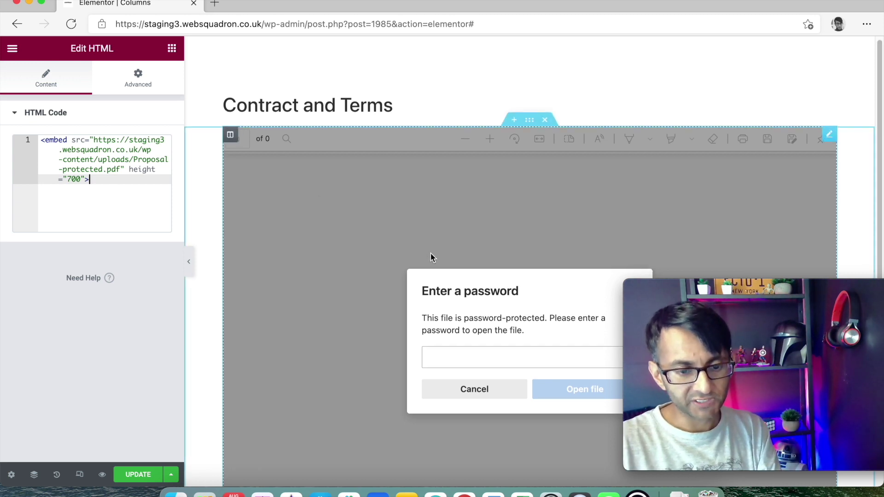
Step: Change the embed height value from 700 to 600
scroll(430, 253, down, 5)
scroll(432, 258, up, 4)
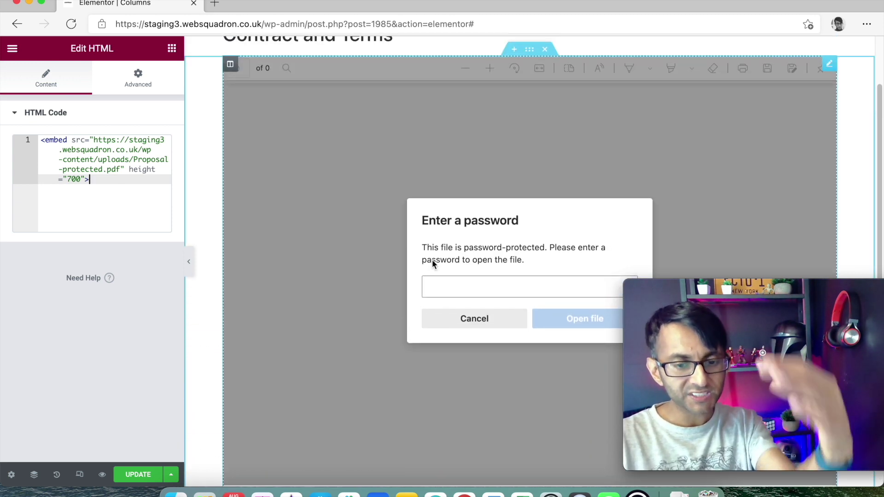
scroll(427, 258, up, 1)
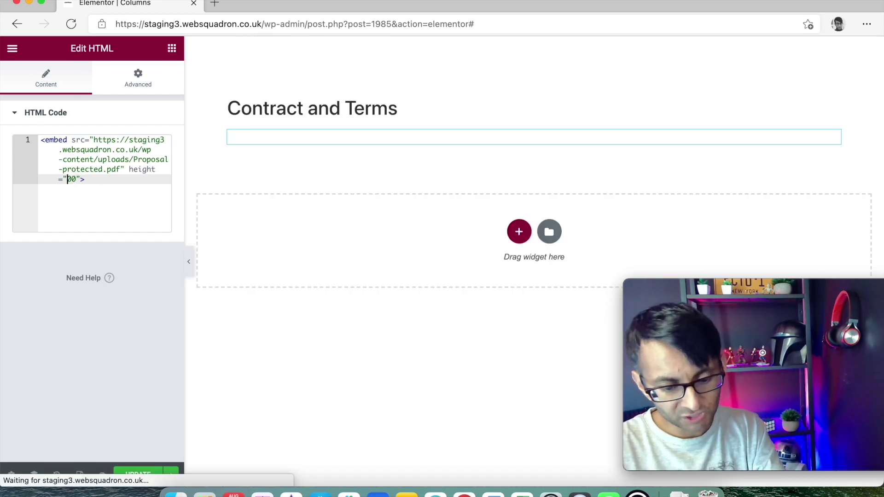
key(BackSpace)
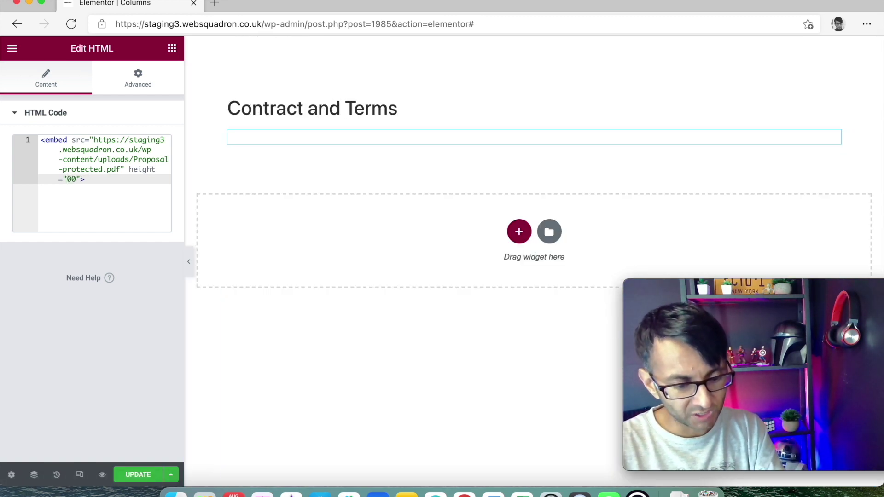
text(1)
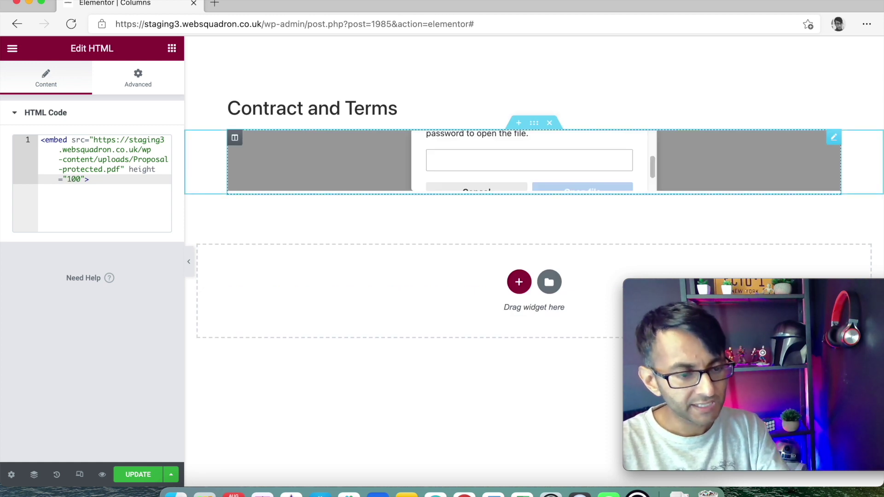
key(BackSpace)
text(6)
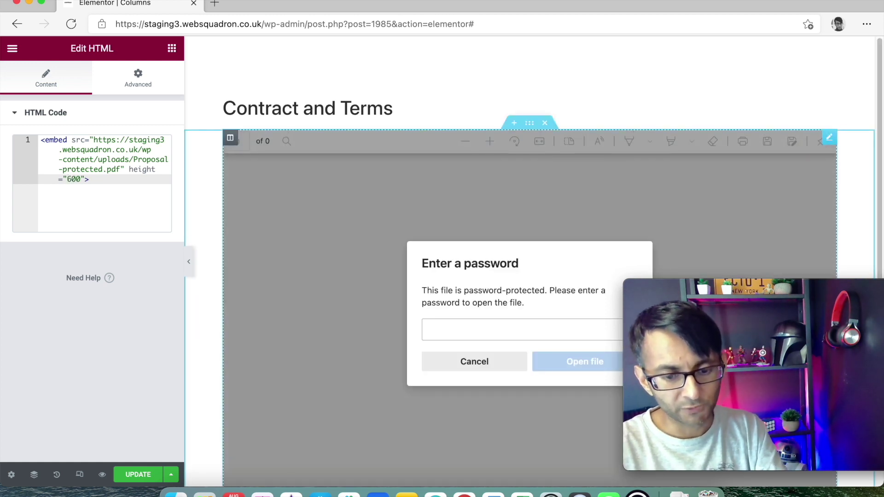
Step: Append a closing </embed> tag after the embed and preview the page
click(126, 183)
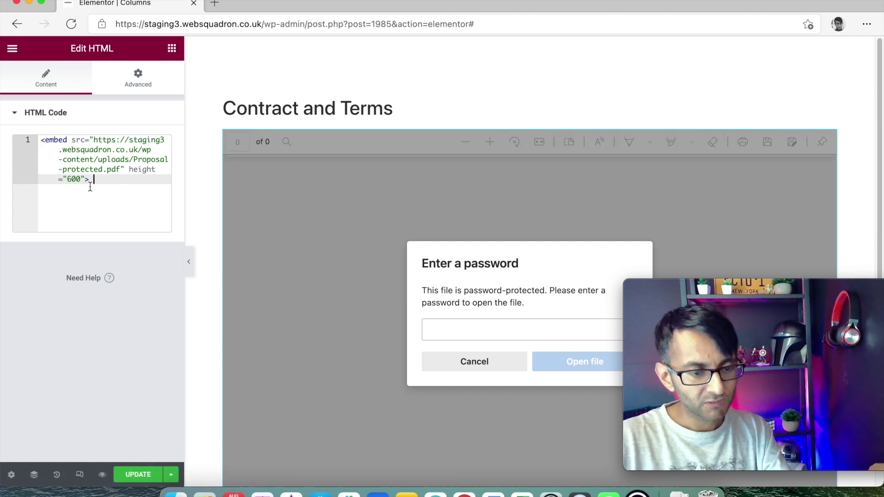
text(</em)
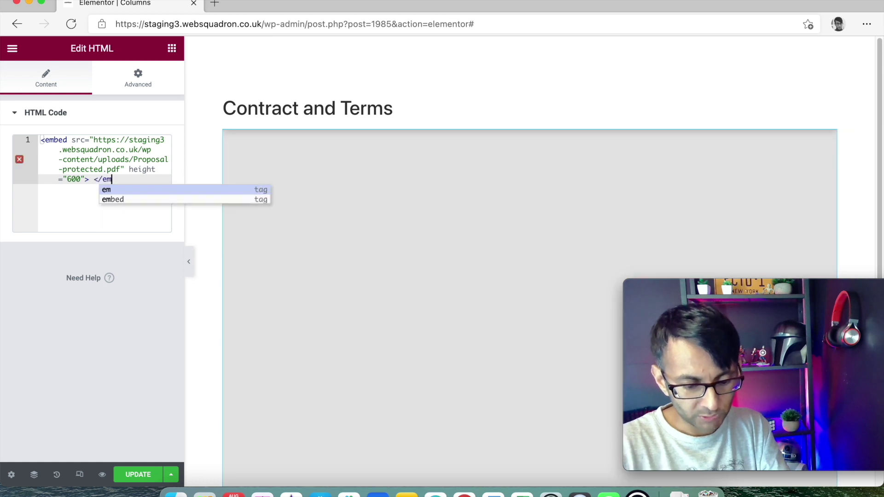
text(bed>)
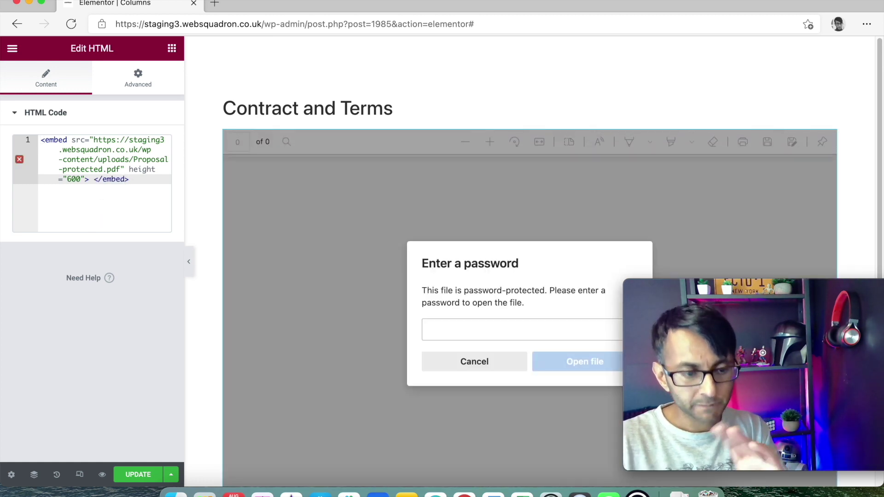
mouse_move(18, 160)
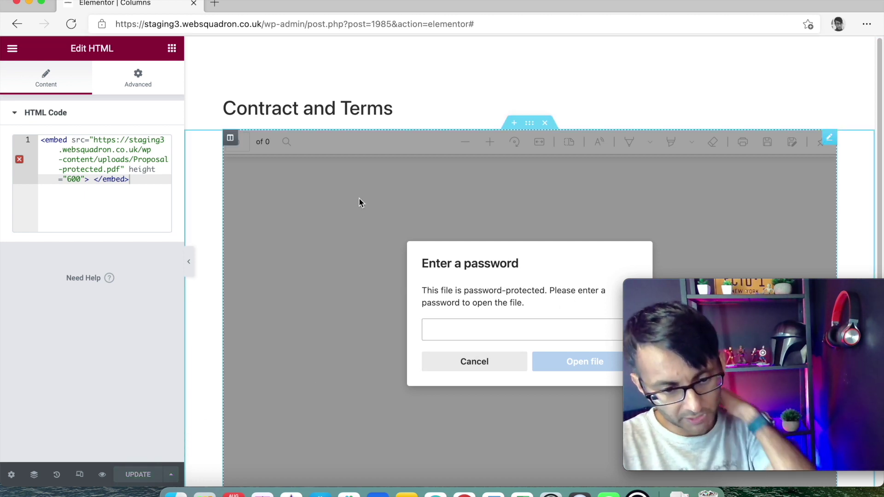
click(102, 474)
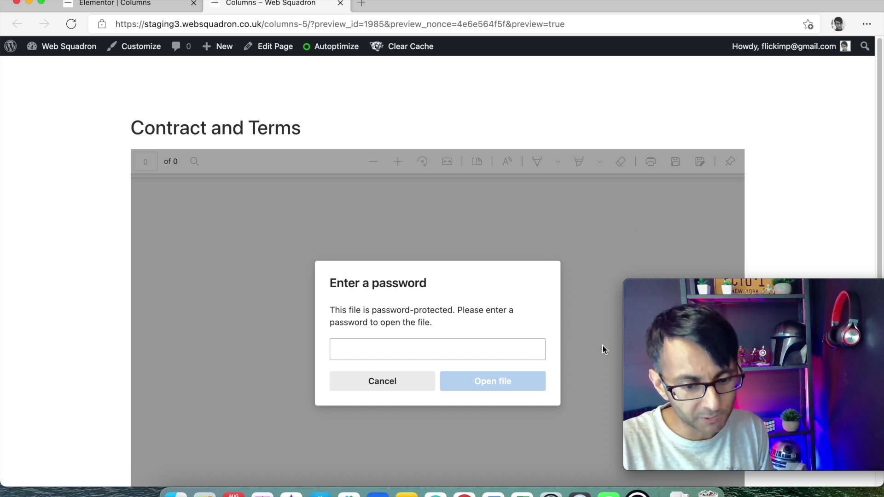
Step: Enter the PDF password in the preview to unlock the proposal
click(508, 346)
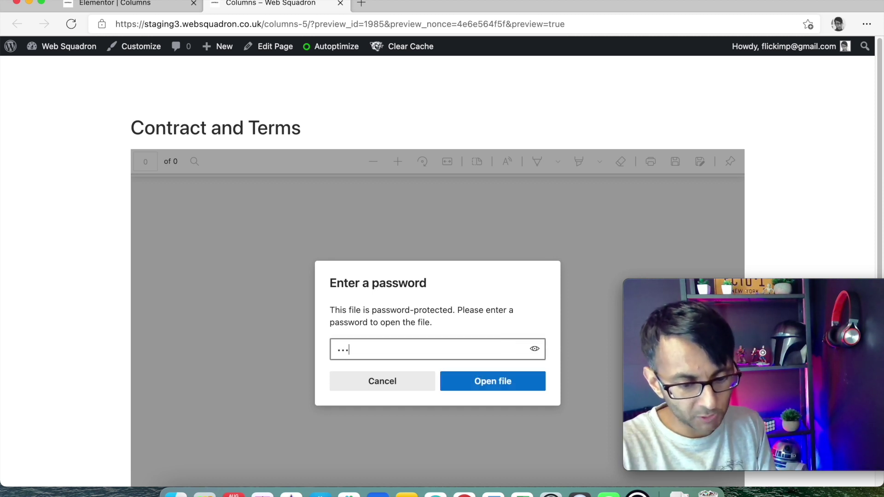
key(BackSpace)
key(BackSpace)
key(BackSpace)
key(Return)
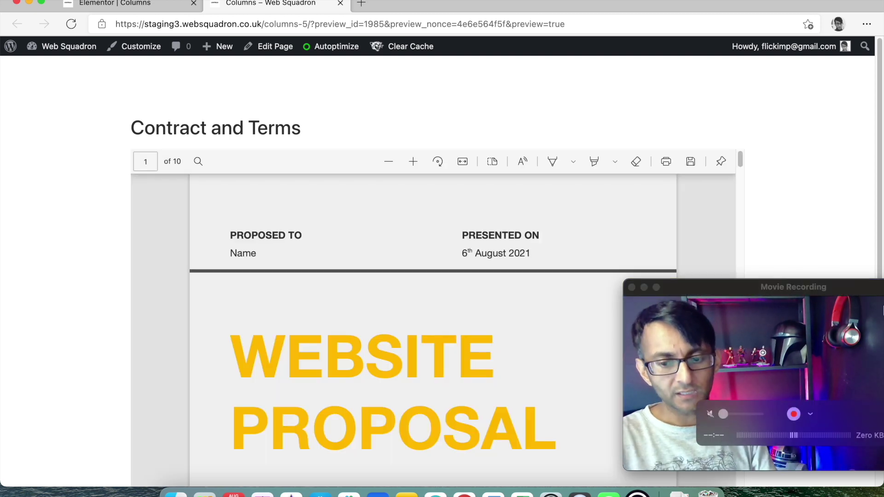
Step: Scroll through the unlocked 10-page proposal PDF back to its Website Proposal cover
drag(860, 290, 746, 1)
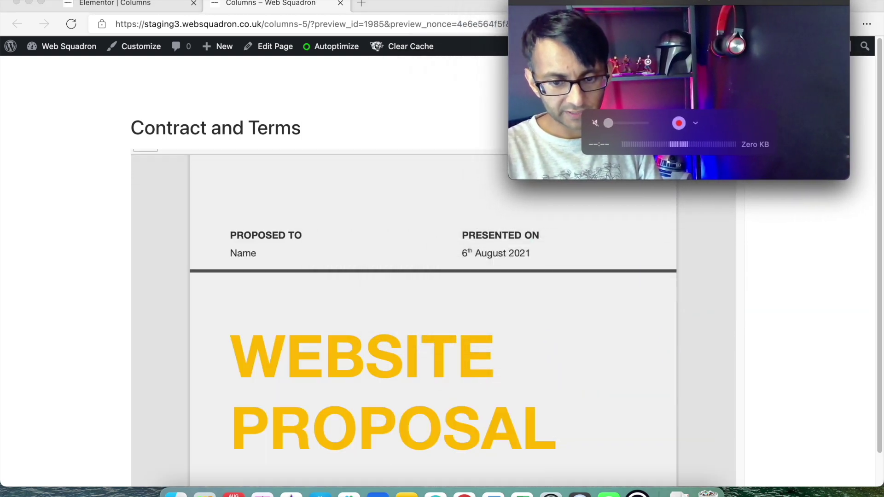
scroll(635, 323, down, 5)
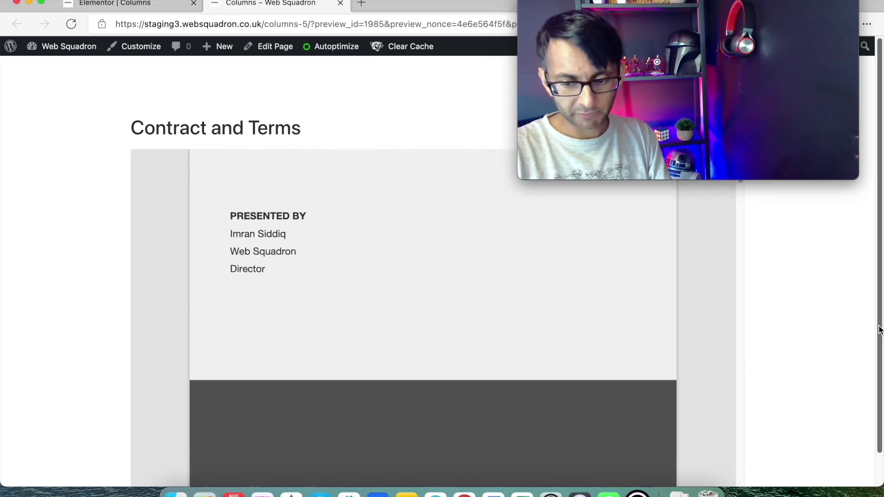
scroll(532, 276, down, 10)
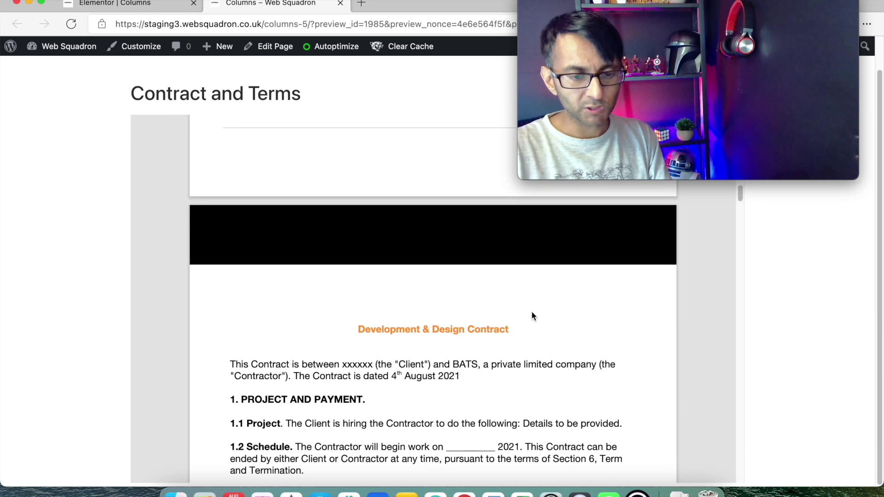
scroll(532, 314, down, 10)
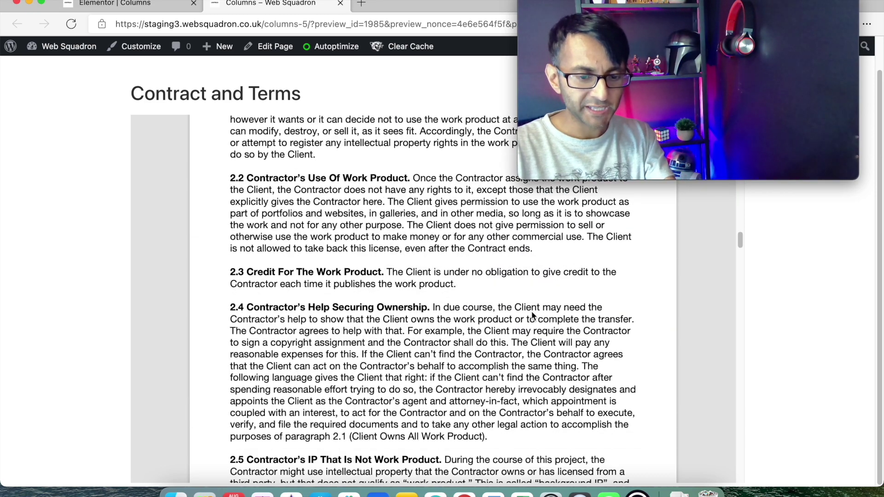
scroll(532, 315, down, 5)
scroll(532, 315, up, 15)
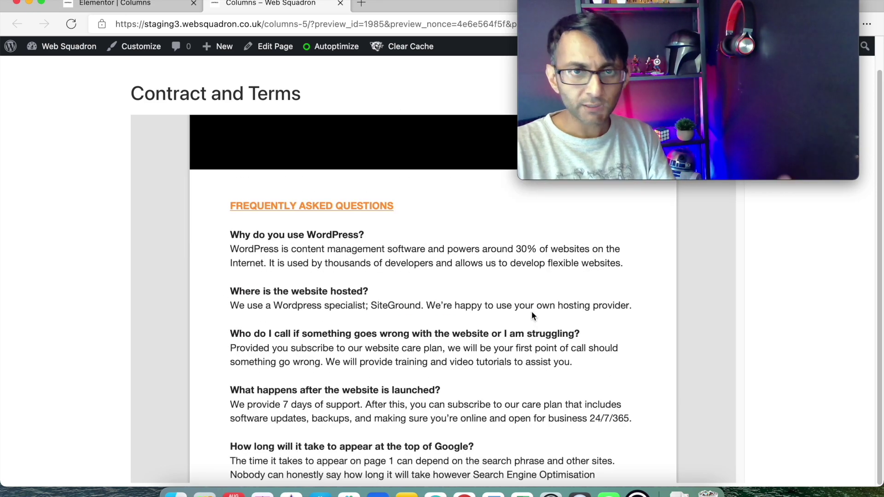
scroll(531, 310, up, 10)
mouse_move(644, 14)
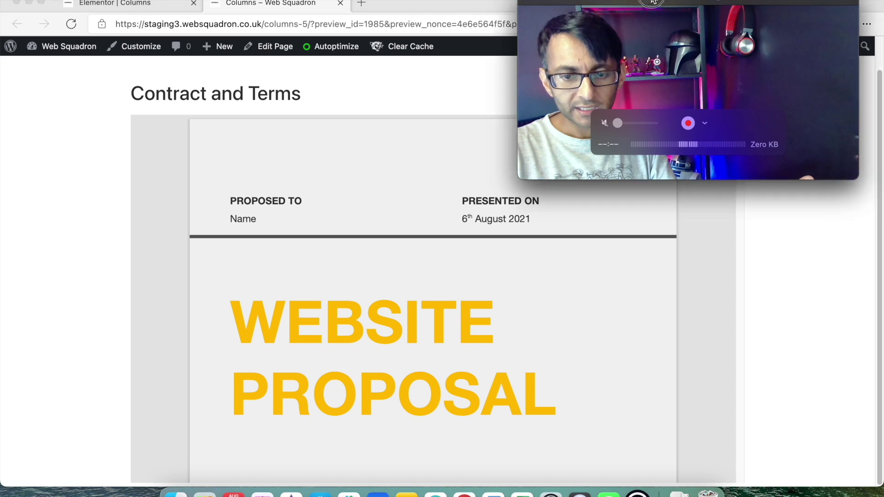
drag(653, 2, 817, 335)
scroll(388, 215, up, 2)
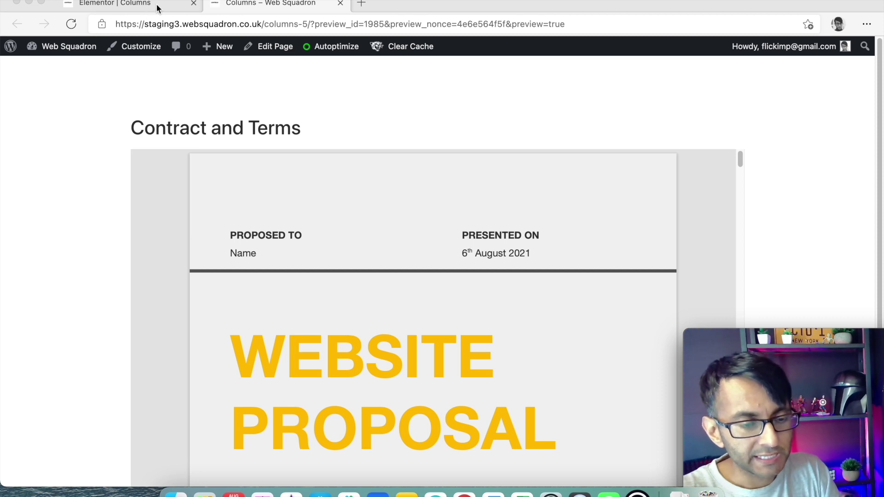
Step: Return to the editor and select the section holding the PDF embed
click(341, 3)
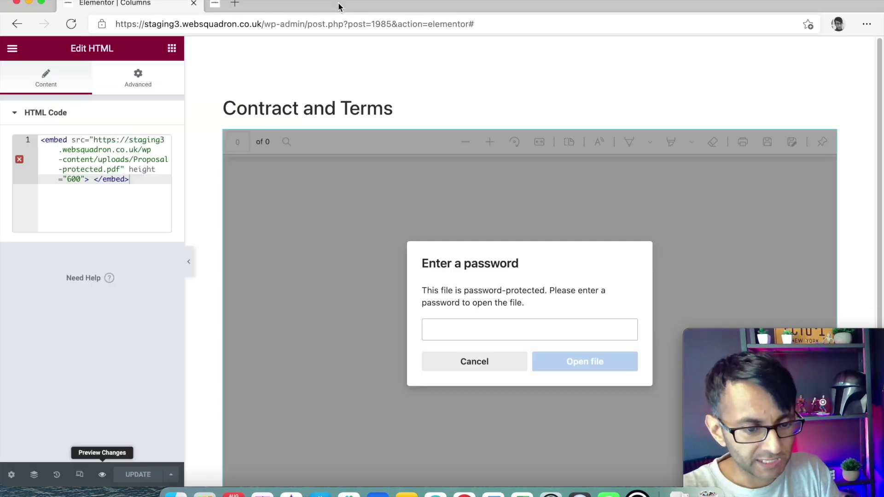
drag(129, 179, 39, 136)
key(super+c)
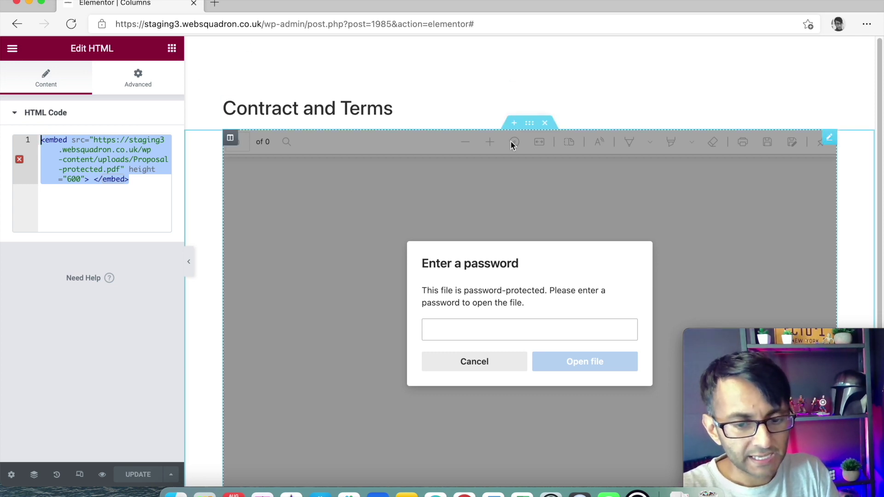
click(530, 124)
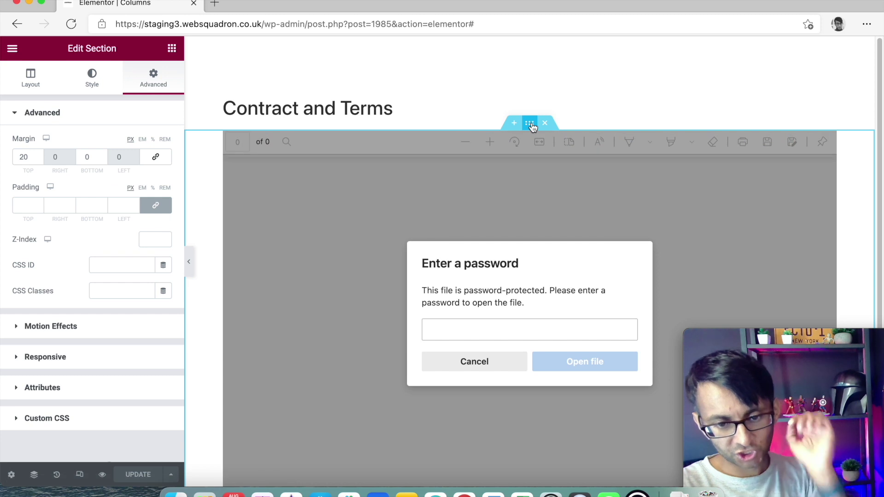
Step: Place a Toggle widget below the Contract and Terms heading and remove its second item
click(172, 48)
text(togg)
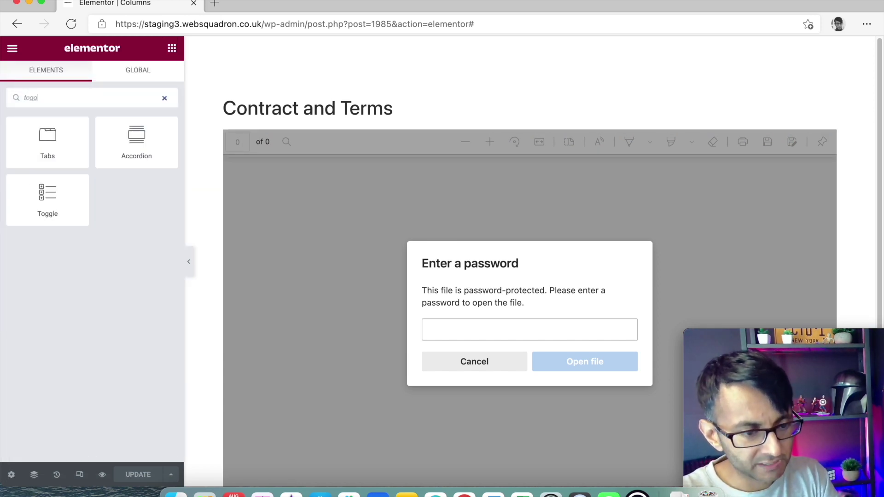
key(BackSpace)
key(BackSpace)
key(BackSpace)
key(BackSpace)
key(BackSpace)
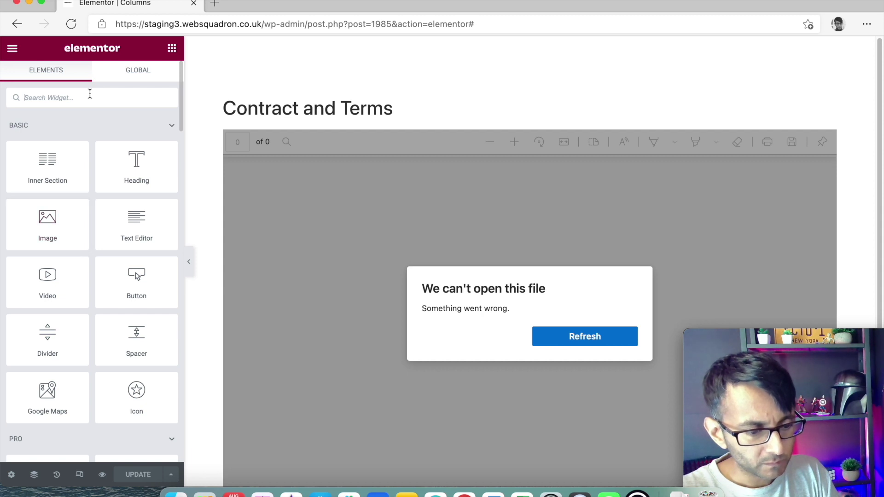
text(tog)
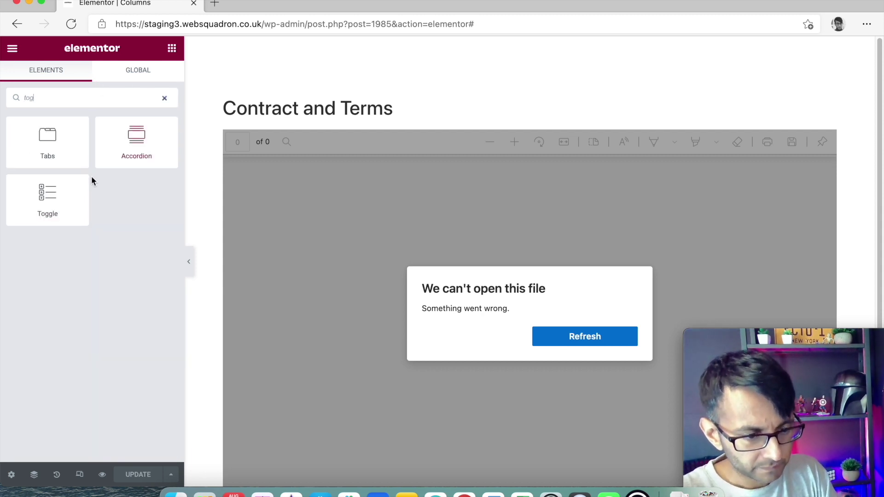
drag(59, 199, 381, 121)
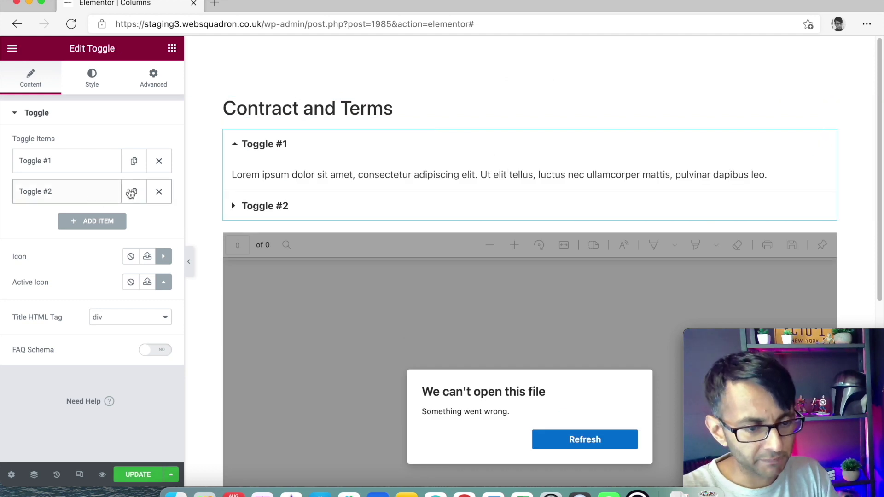
click(158, 191)
Step: Retitle Toggle #1 to 'Website Proposal 6th August 2021'
click(78, 160)
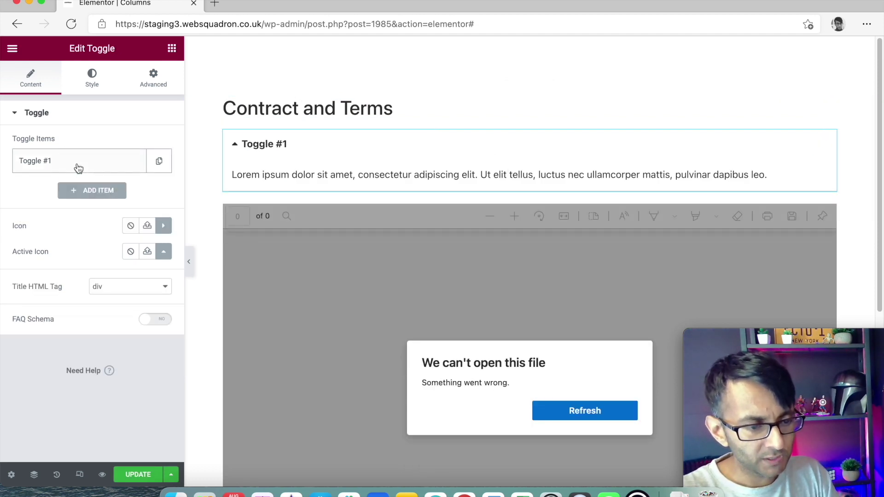
drag(73, 204, 4, 197)
text(Websi)
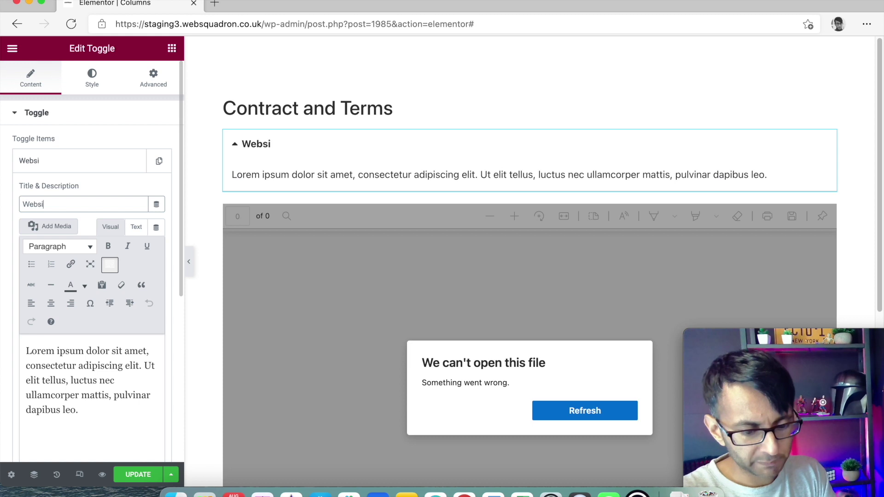
text(te Propos)
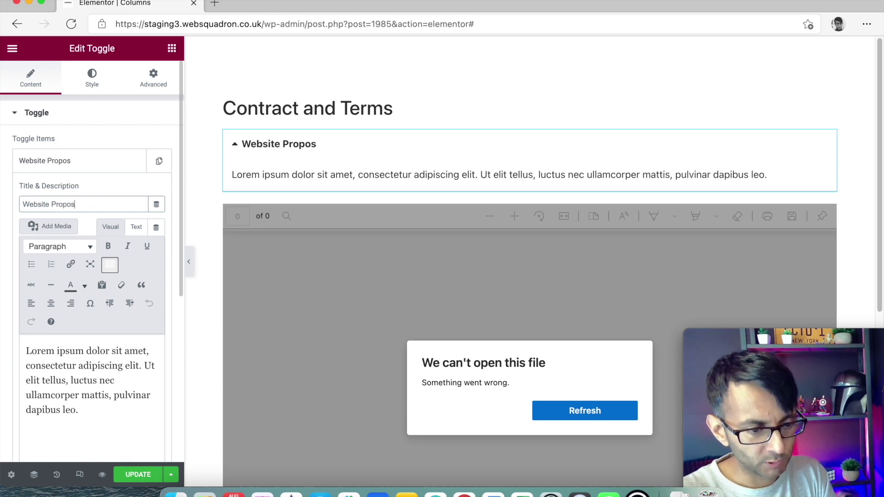
text(al 6th Auhust)
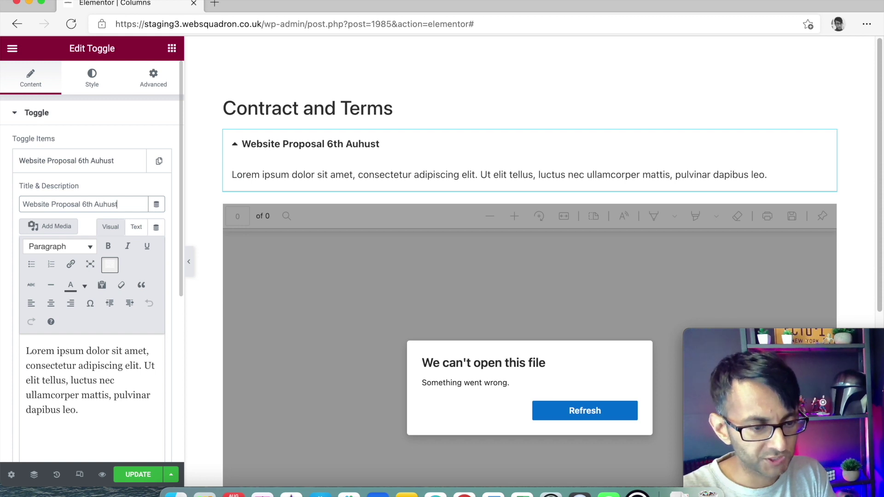
key(BackSpace)
key(BackSpace)
key(BackSpace)
key(BackSpace)
text(gust)
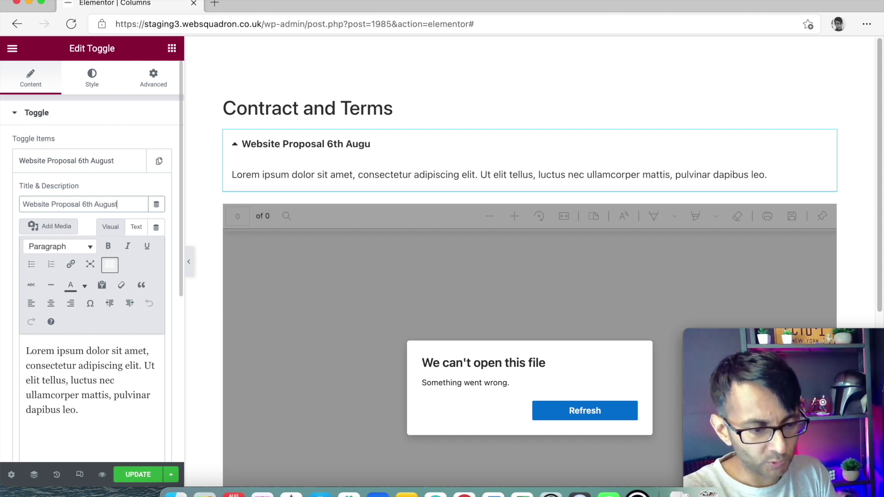
Step: Replace the toggle's placeholder description with the pasted Proposal-protected.pdf embed code
click(80, 369)
key(super+a)
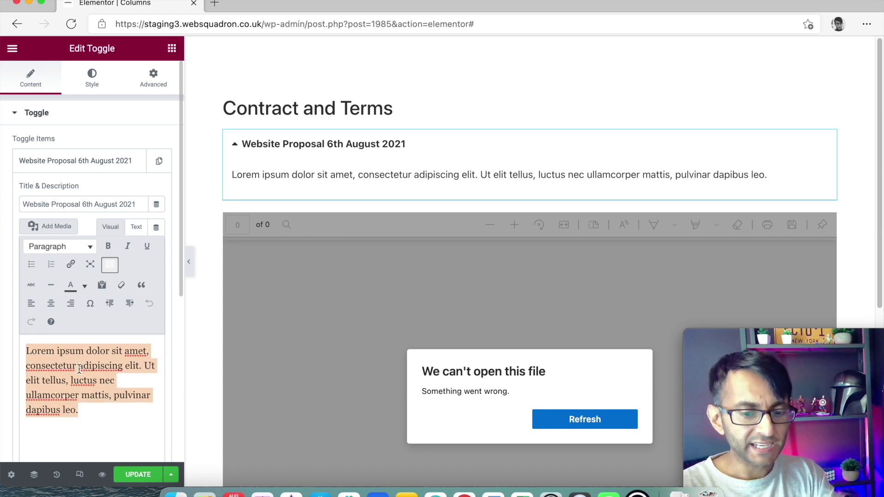
key(BackSpace)
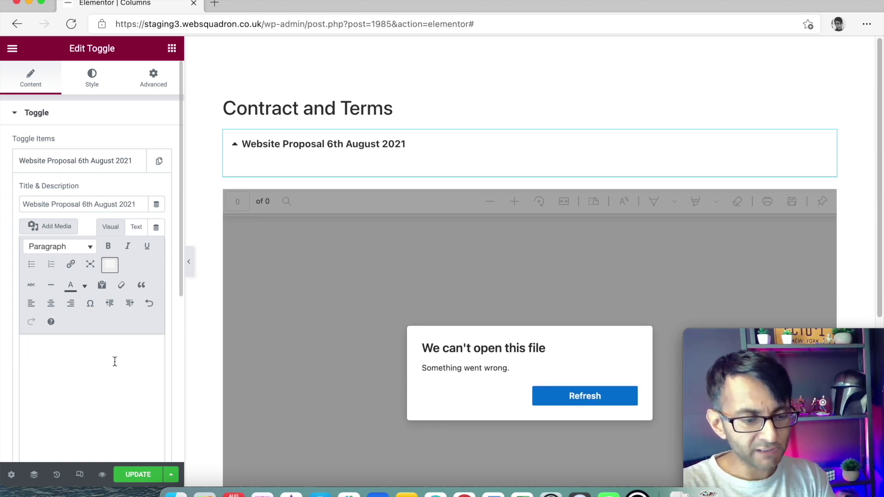
click(136, 227)
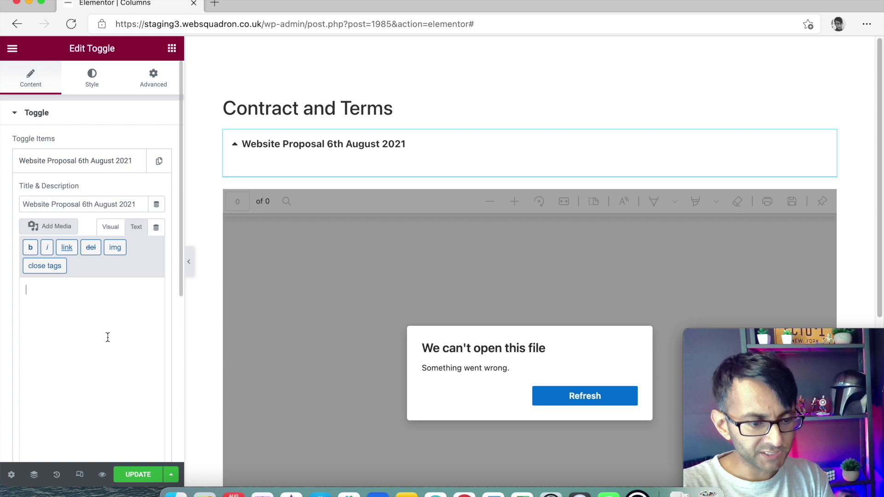
key(super+v)
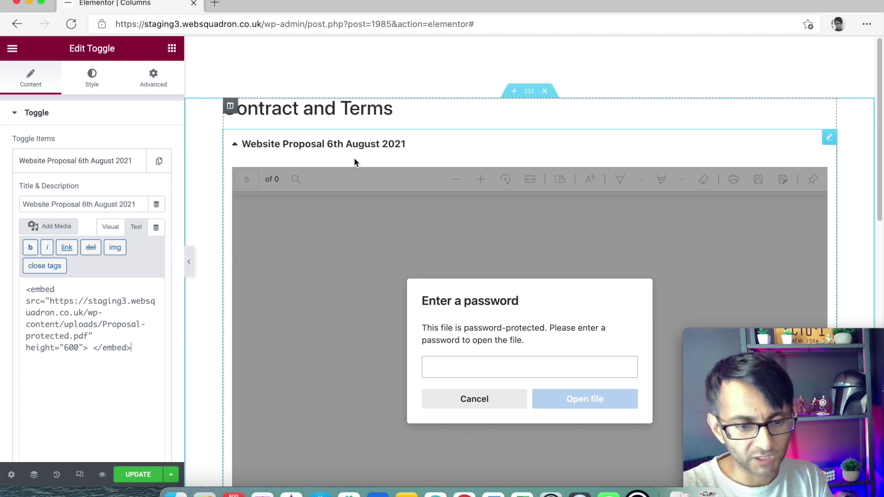
click(234, 147)
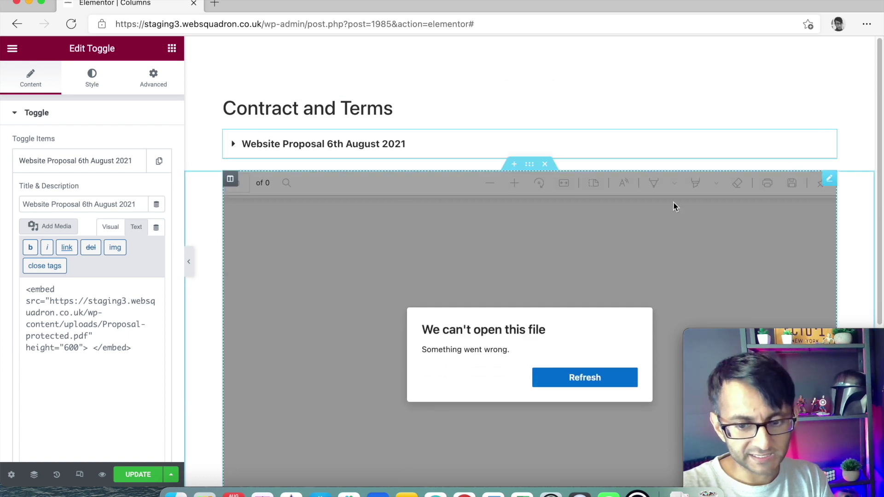
Step: Delete the standalone PDF viewer, then expand the toggle and unlock the PDF with its password
click(559, 197)
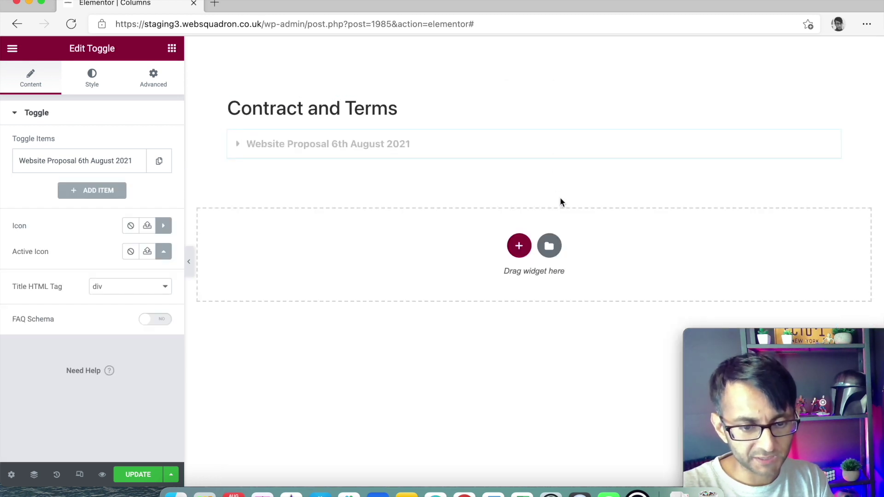
click(238, 148)
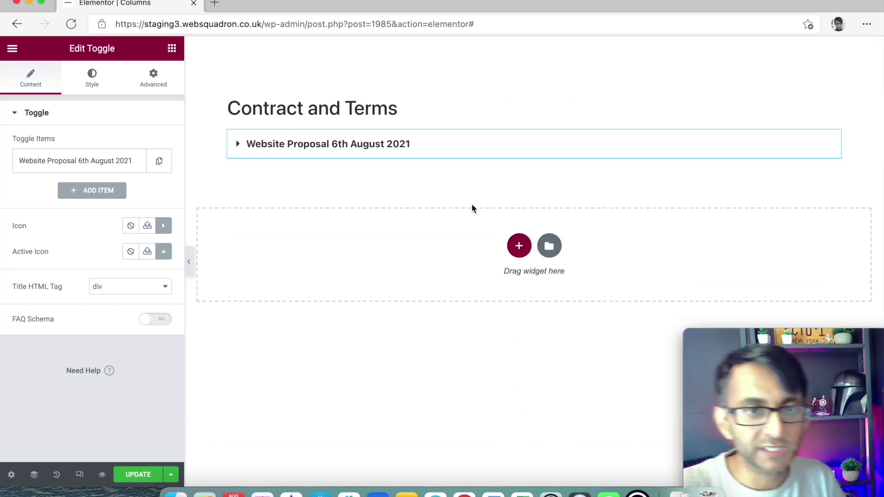
click(266, 144)
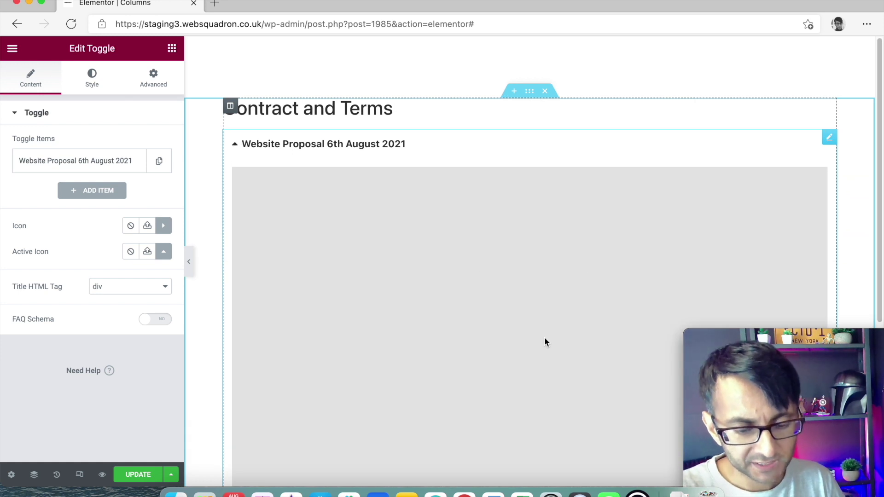
scroll(544, 341, down, 5)
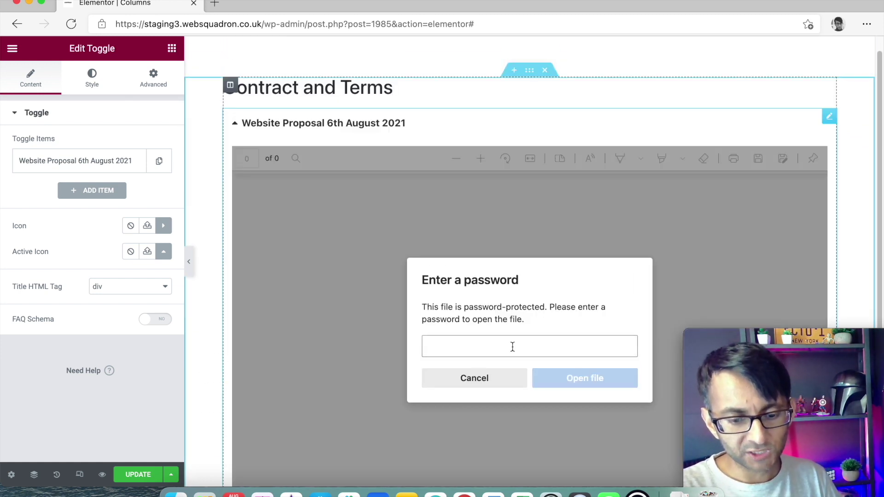
click(512, 346)
text(••••)
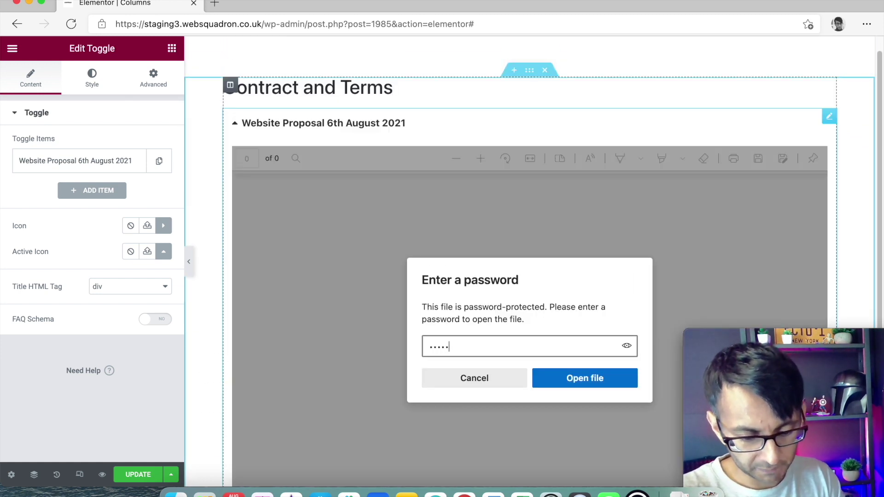
text(•••)
key(Return)
Step: Reopen the toggle, scroll through the proposal pages, and collapse it again
click(237, 128)
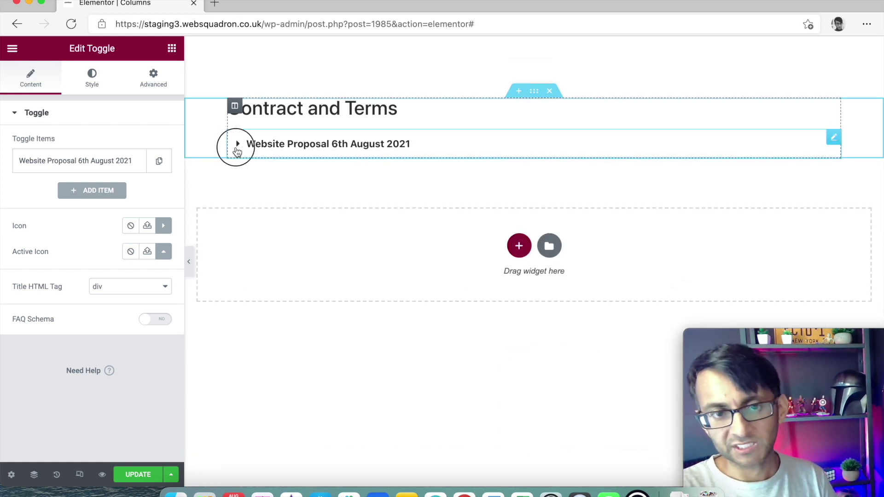
click(237, 150)
scroll(568, 347, down, 5)
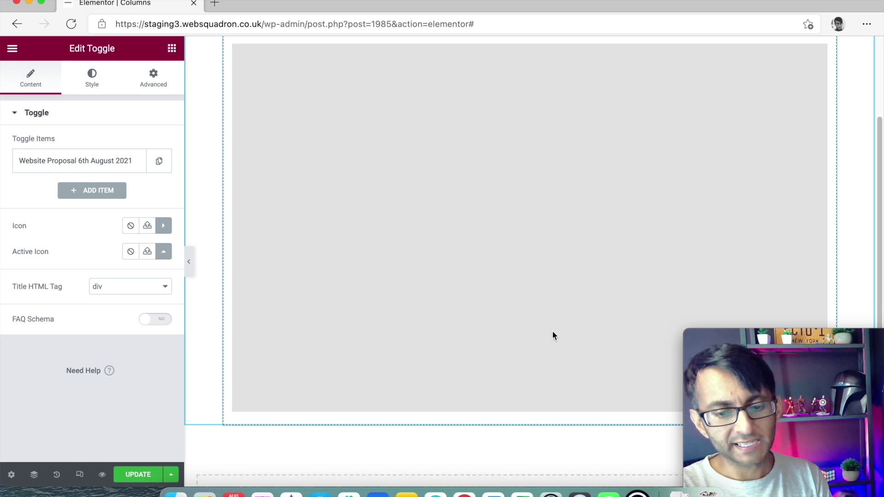
scroll(529, 322, up, 5)
scroll(516, 294, down, 4)
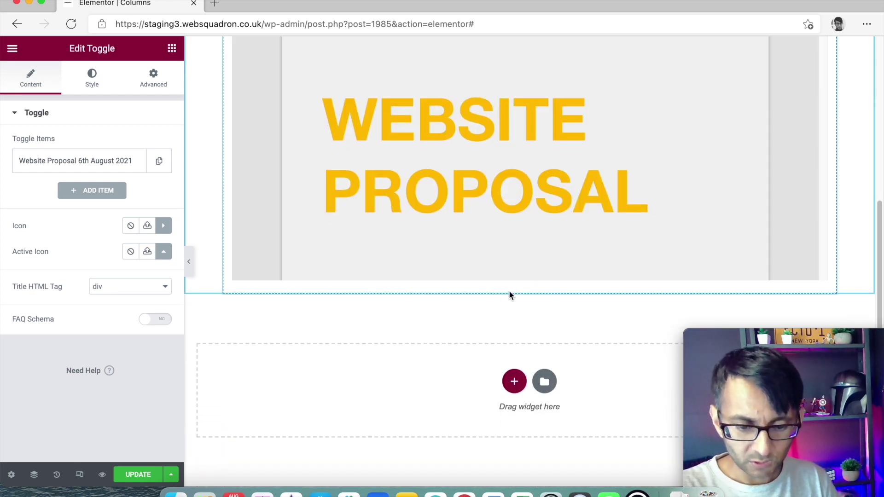
scroll(494, 251, up, 3)
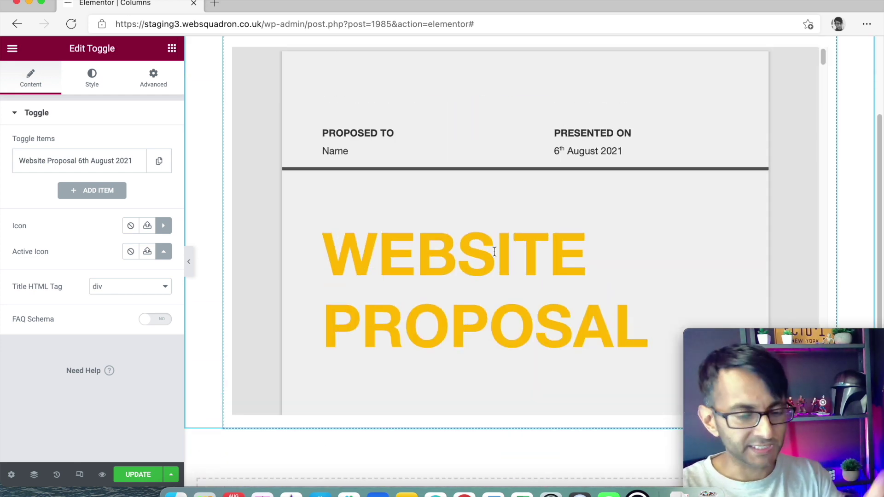
scroll(447, 228, up, 3)
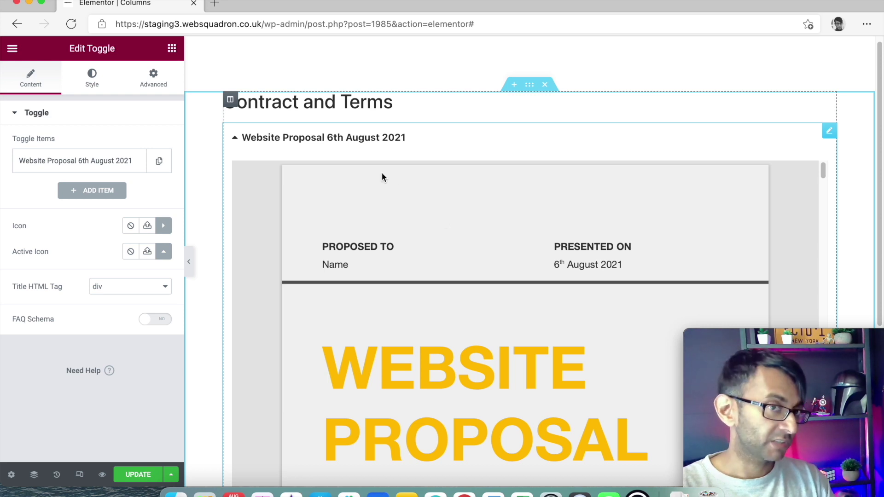
click(236, 140)
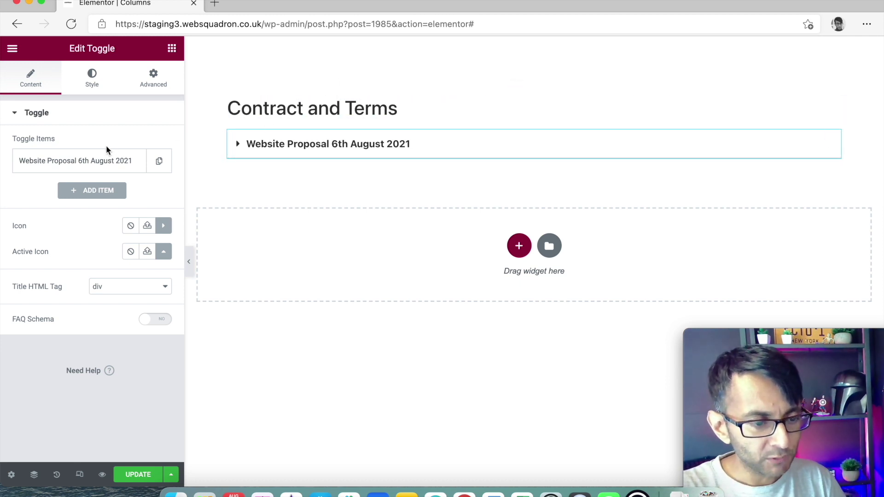
click(172, 48)
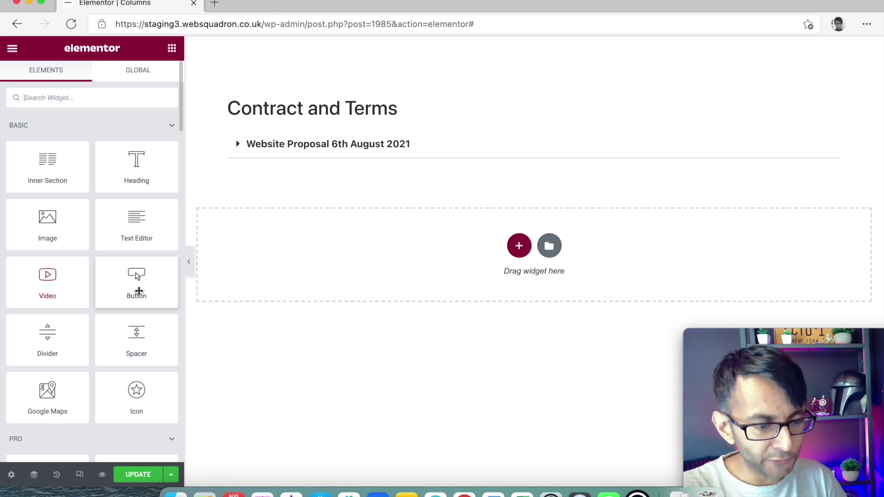
Step: Insert a Form widget below the toggle, delete it, and add a one-column section instead
click(107, 101)
text(form)
drag(65, 140, 374, 154)
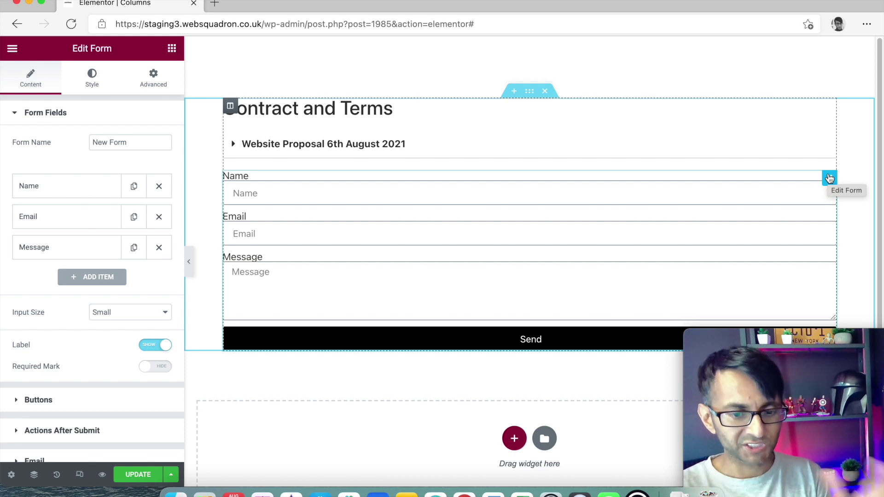
click(828, 180)
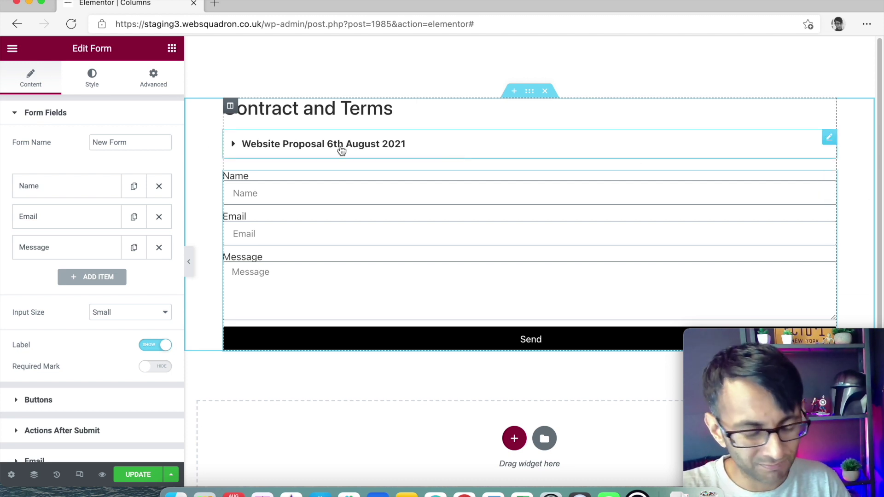
key(Delete)
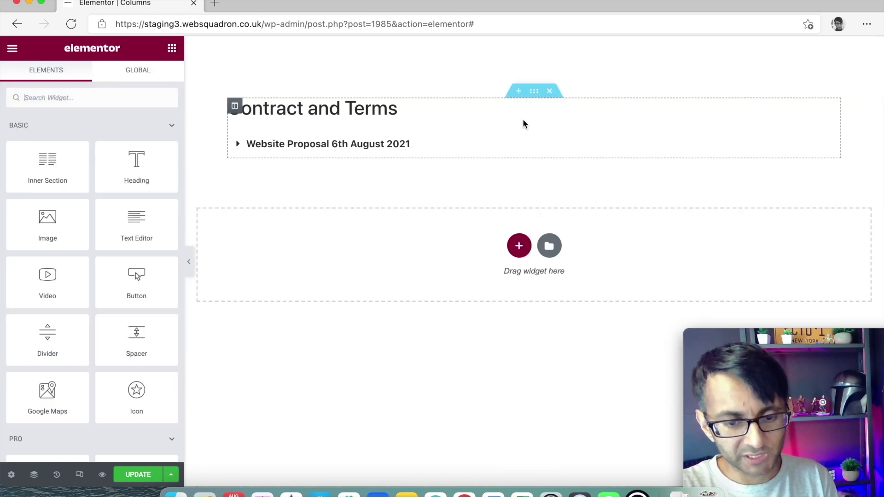
click(516, 246)
click(372, 277)
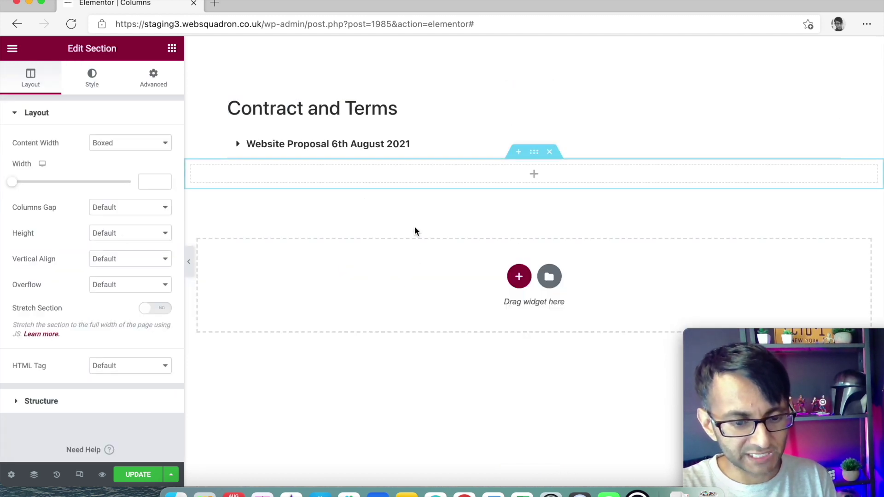
Step: Set the section width, drop a Form widget below the proposal toggle, and delete its Message field
click(153, 179)
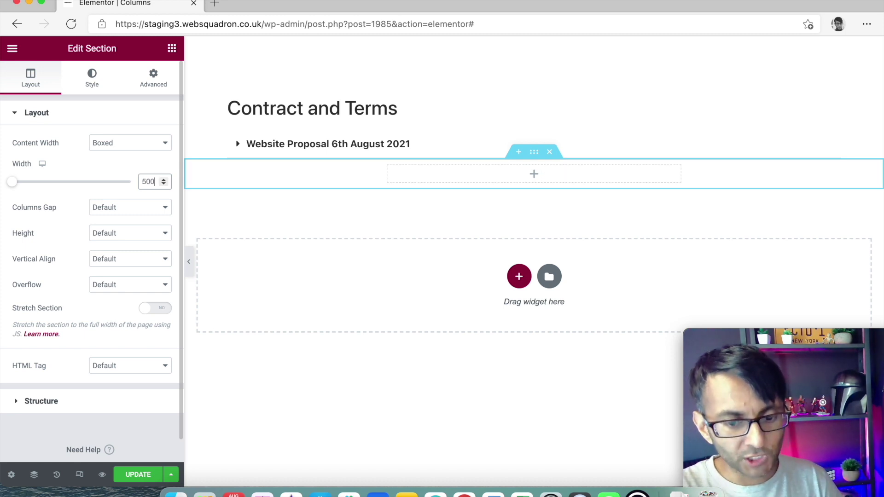
click(172, 49)
click(128, 97)
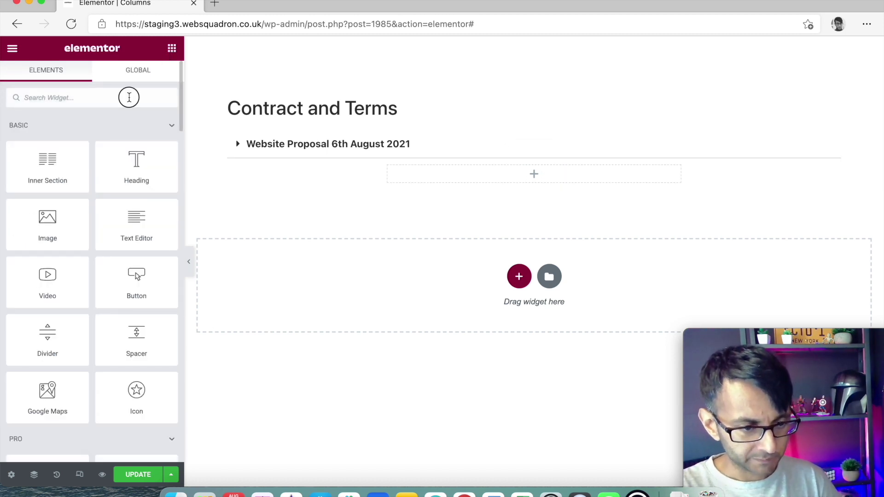
text(form)
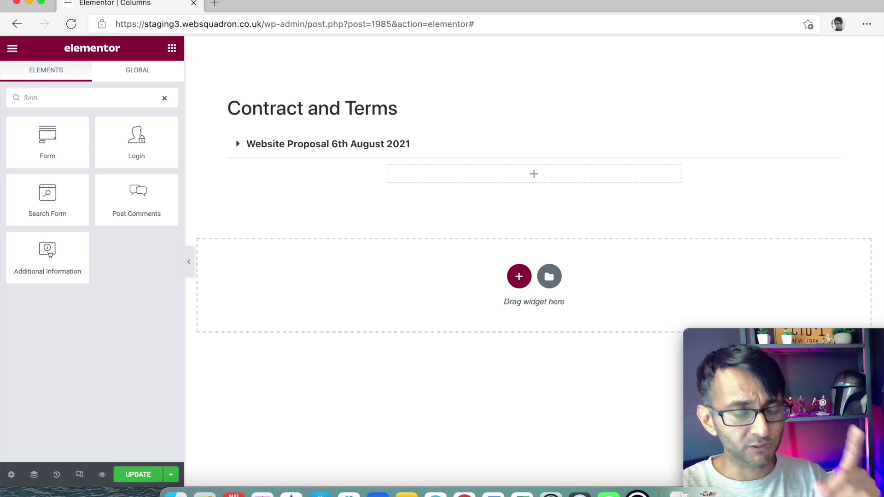
drag(47, 138, 550, 205)
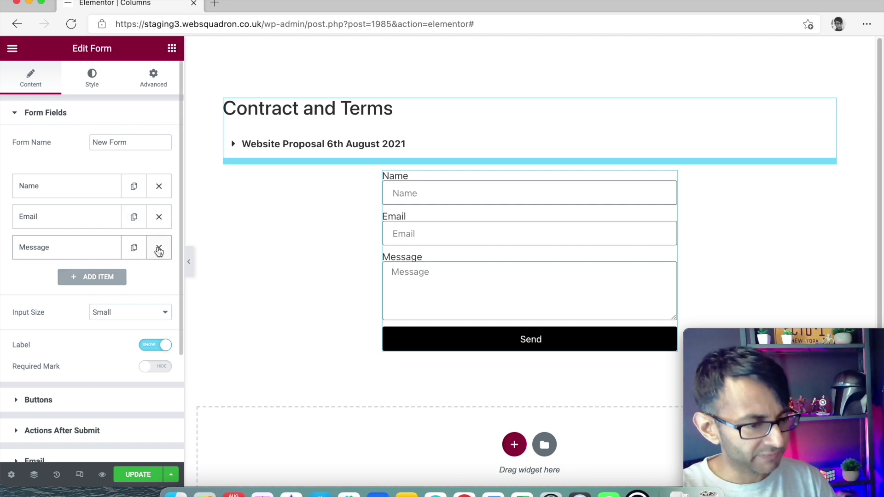
click(158, 250)
Step: Add an Acceptance field with the text 'You accept the terms'
click(95, 248)
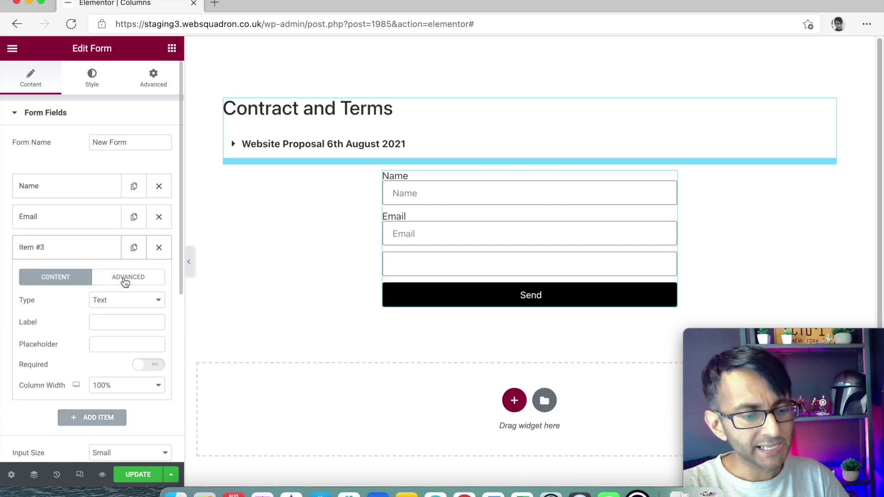
click(131, 305)
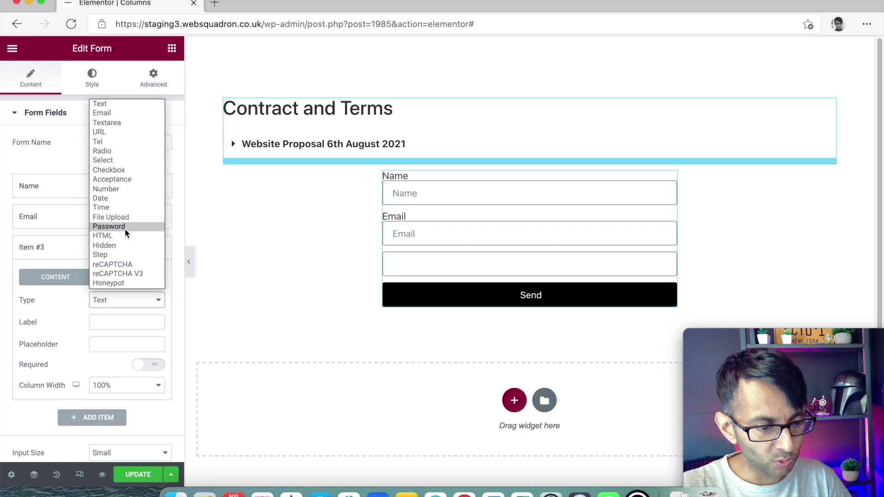
click(128, 180)
click(70, 394)
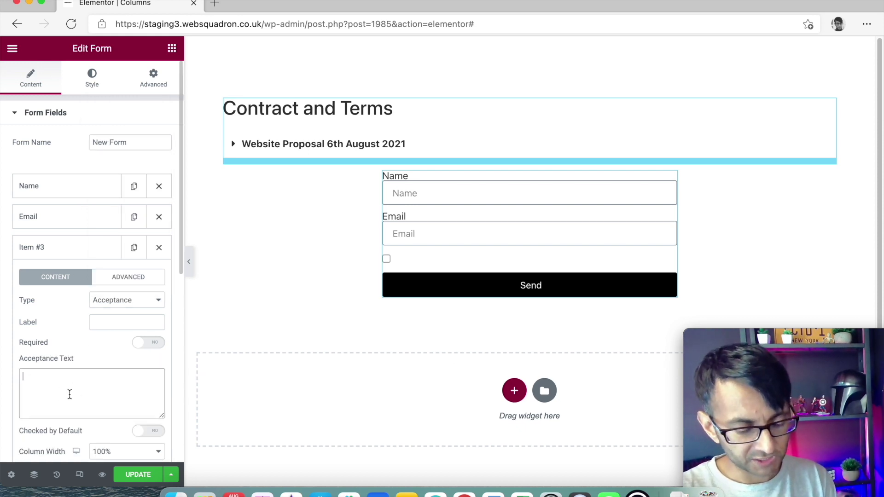
text(You accepo)
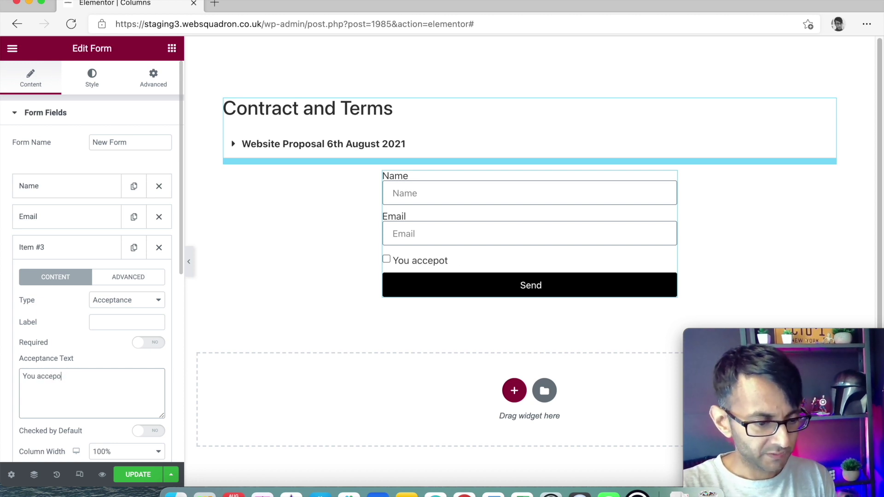
key(BackSpace)
text(t the terms of and approv t)
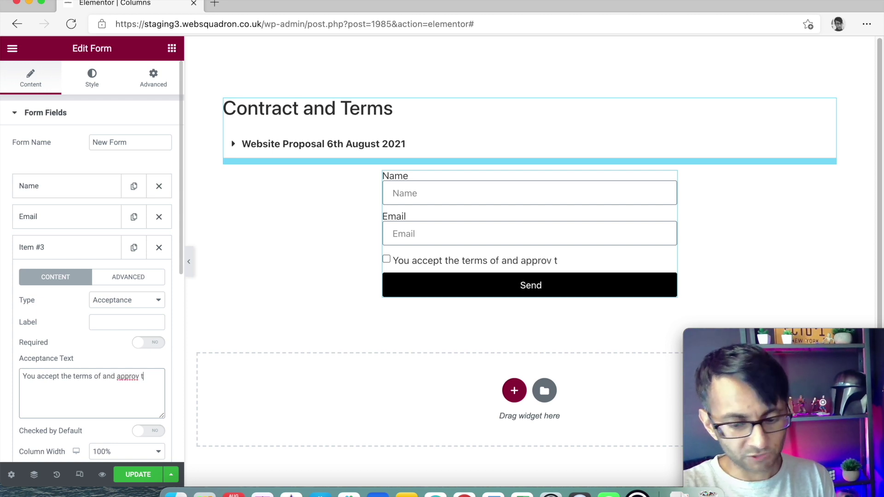
key(BackSpace)
key(BackSpace)
key(BackSpace)
key(BackSpace)
key(BackSpace)
key(BackSpace)
key(BackSpace)
key(BackSpace)
key(BackSpace)
key(BackSpace)
key(BackSpace)
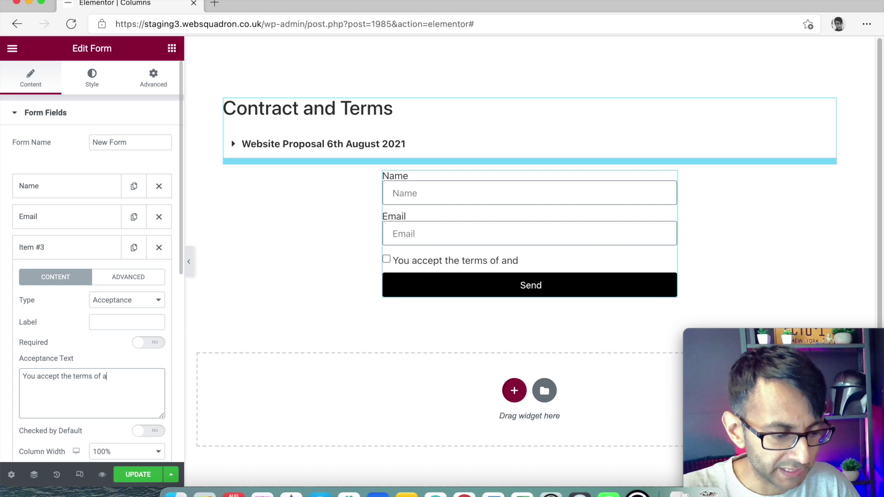
key(BackSpace)
key(BackSpace)
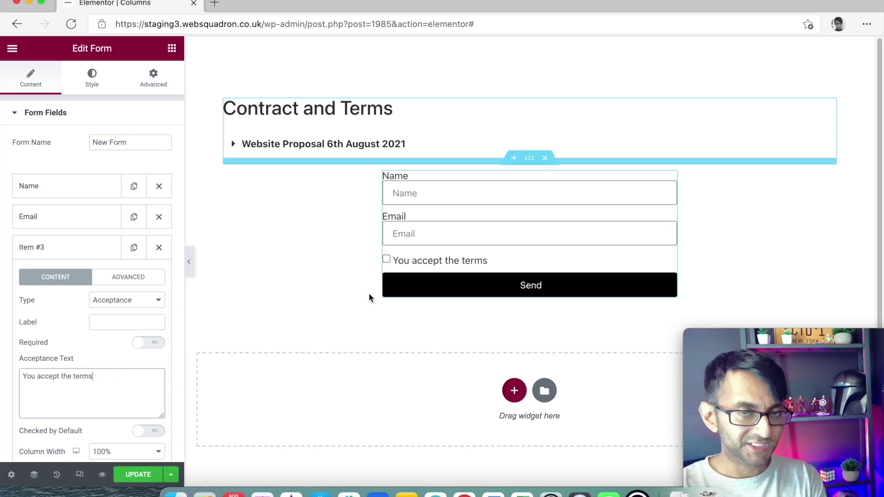
Step: Test-tick the terms checkbox in the preview, collapse its settings, and add another form field
click(386, 260)
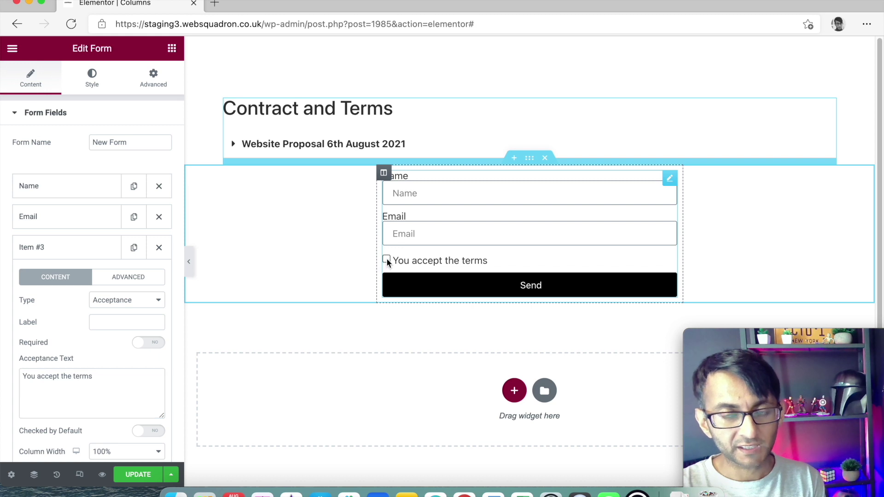
click(101, 253)
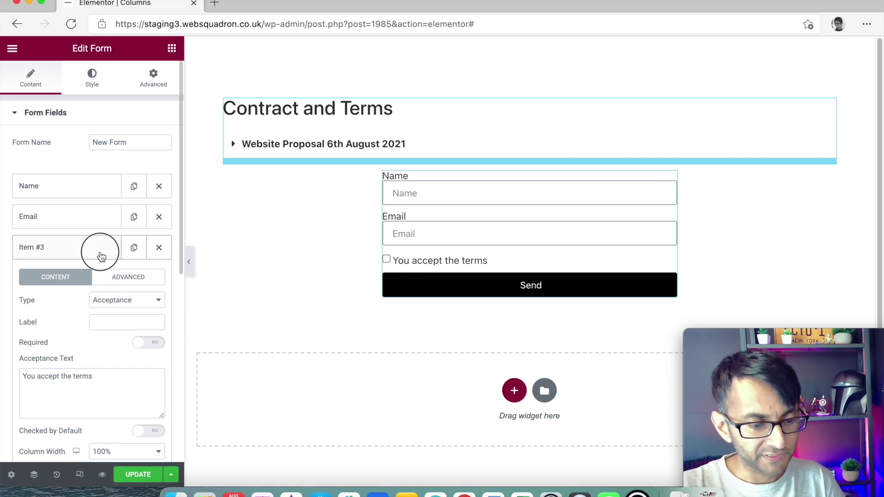
click(102, 280)
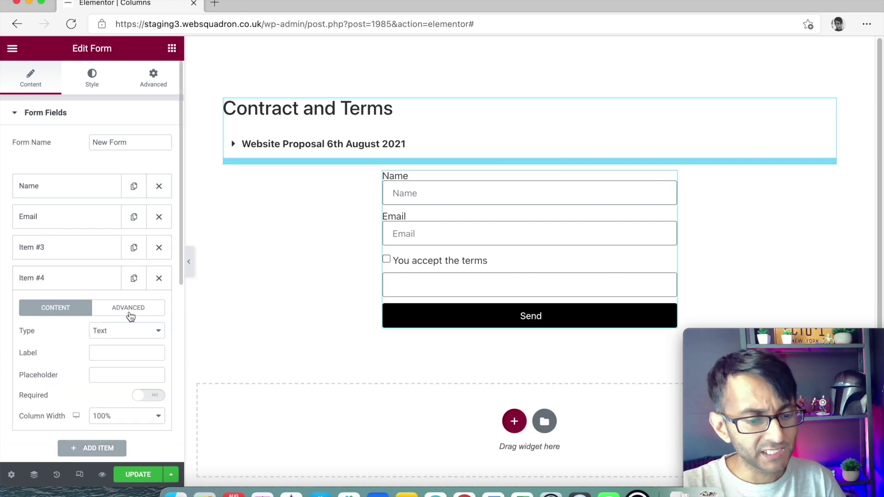
Step: Make the new field a required File Upload labelled 'Signature'
click(106, 332)
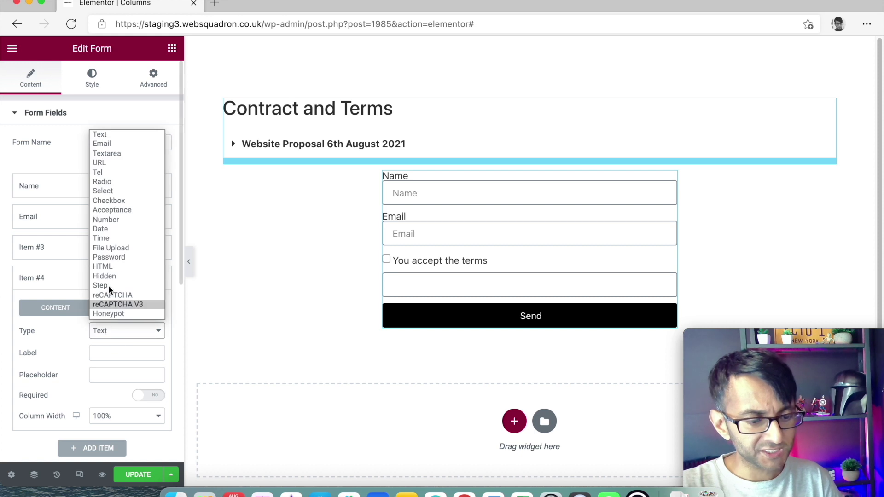
click(125, 247)
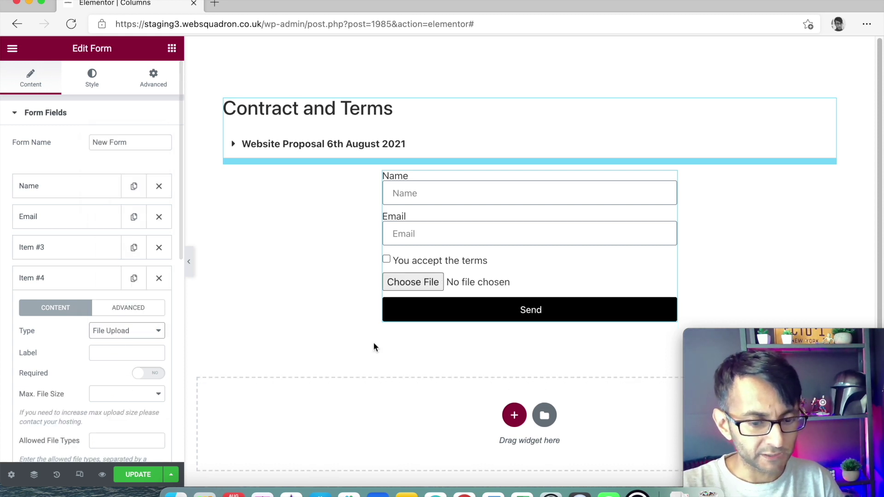
click(110, 355)
text(Signature)
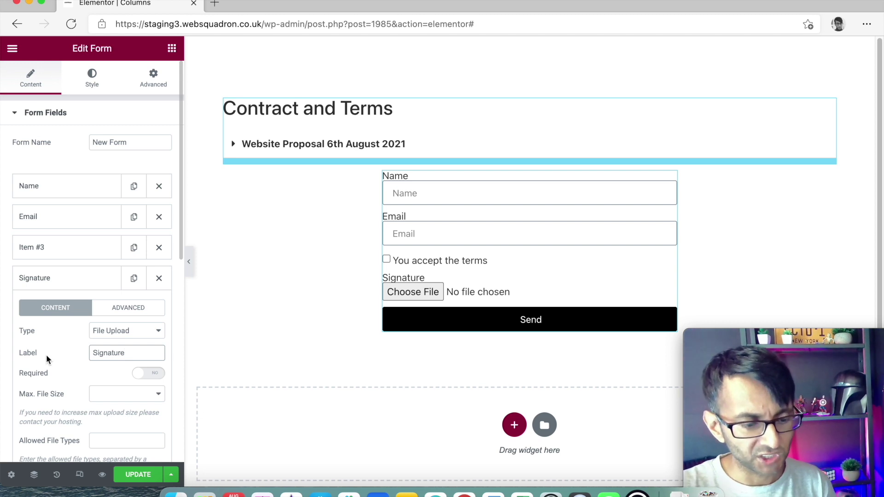
click(145, 379)
scroll(151, 376, down, 2)
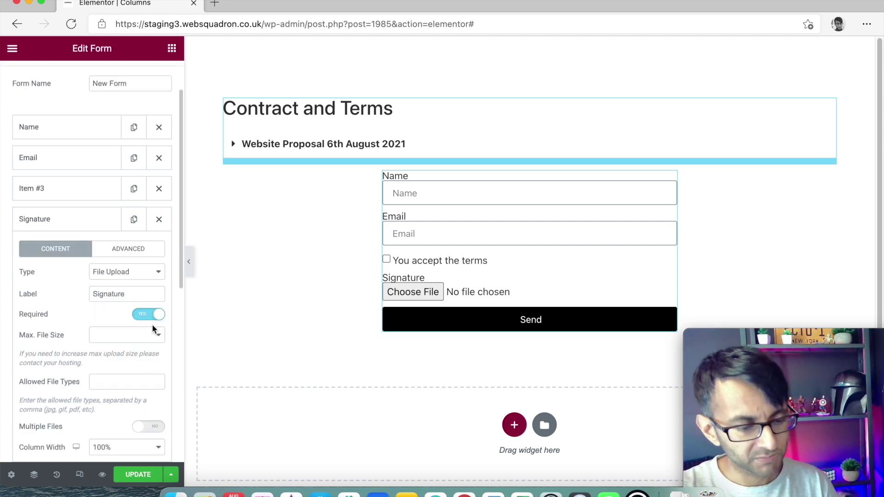
scroll(152, 328, down, 1)
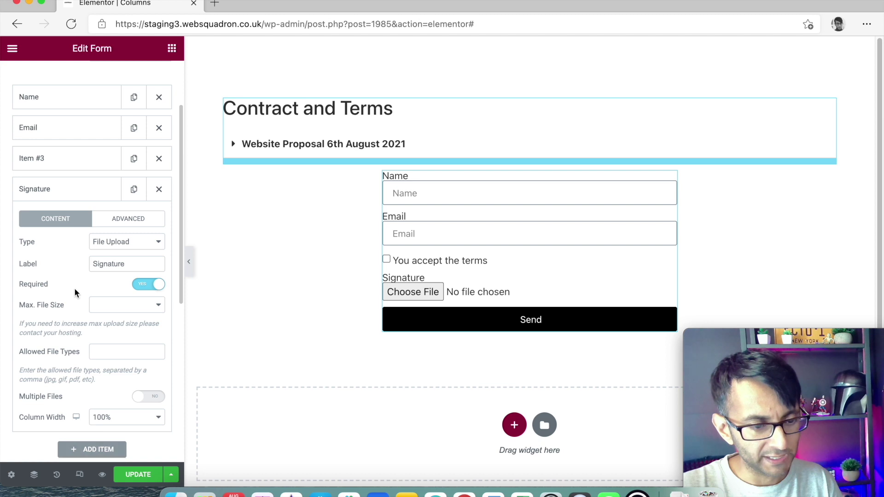
scroll(74, 288, up, 3)
Step: In the form's Style settings, raise Label Spacing from 0 to 10
click(92, 78)
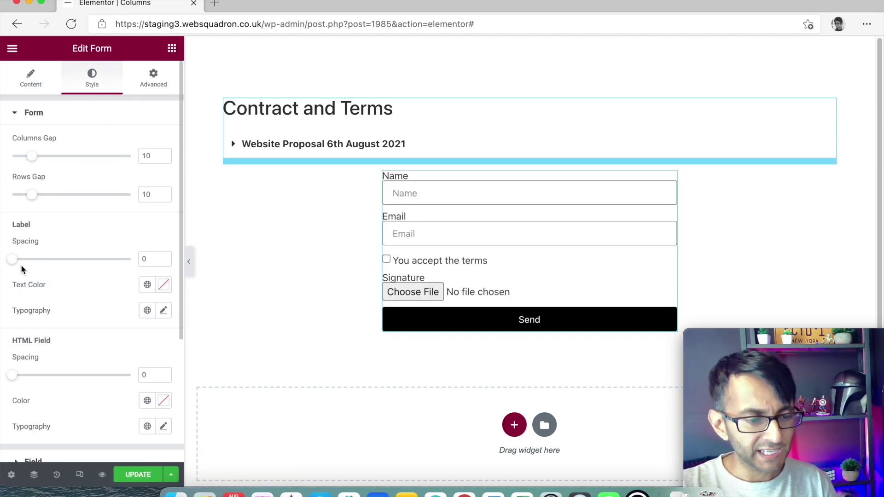
drag(16, 263, 36, 260)
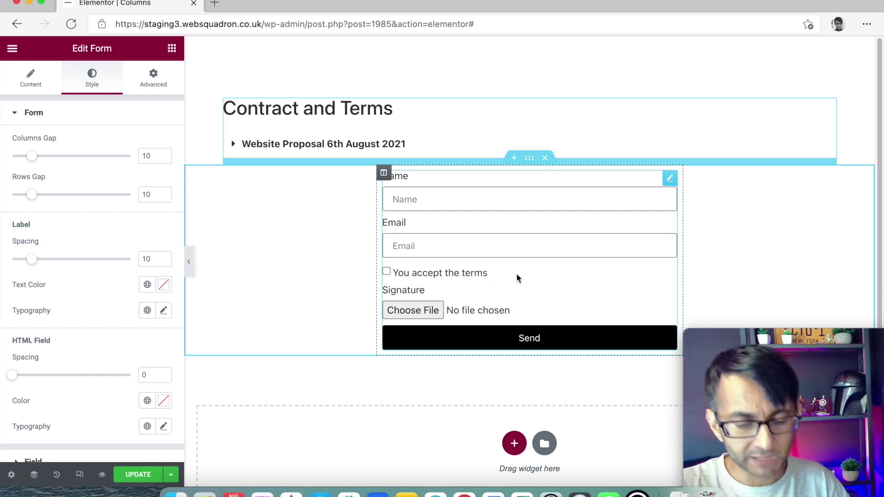
click(234, 145)
click(234, 146)
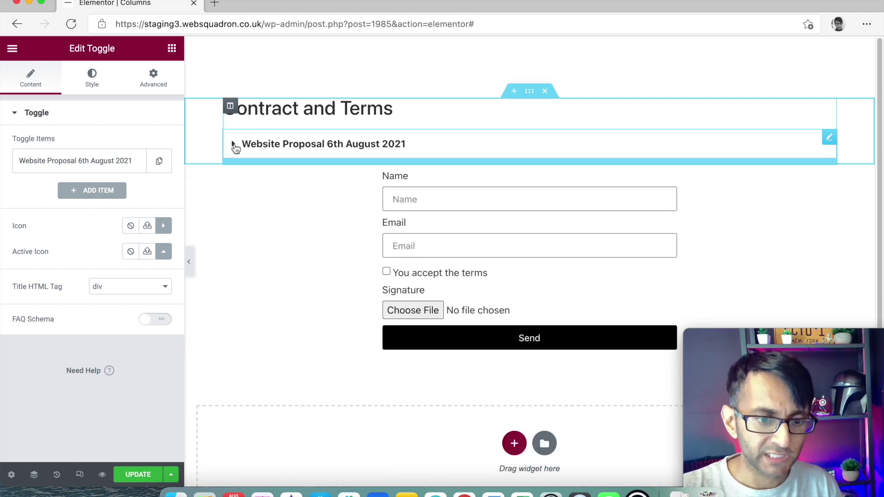
click(463, 192)
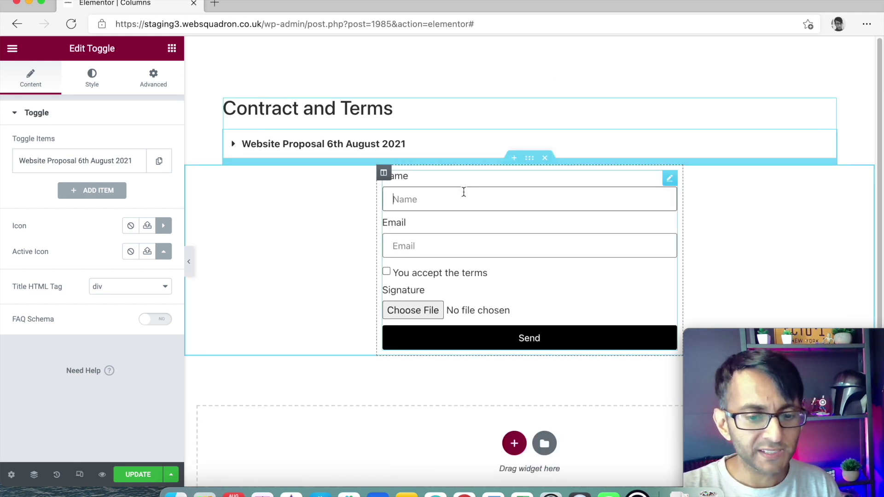
click(461, 239)
click(441, 283)
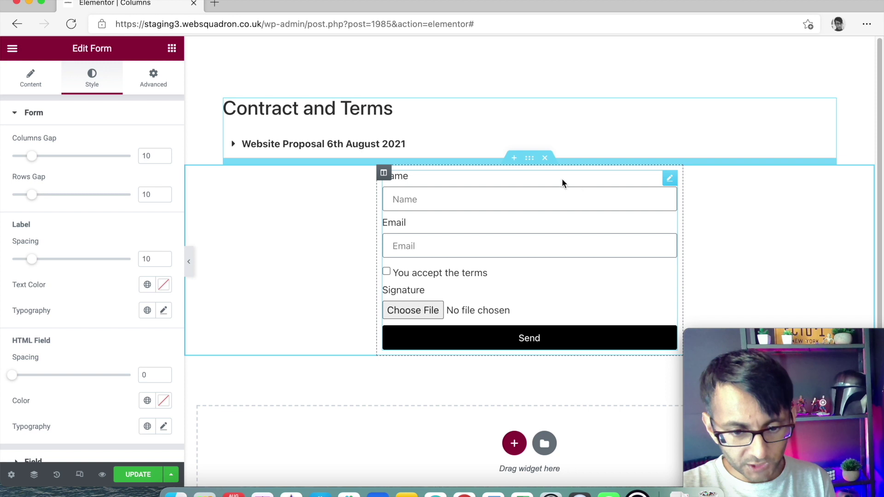
right_click(529, 161)
Step: Duplicate the form section, add then remove an extra proposal toggle item, and collapse the toggle
click(569, 192)
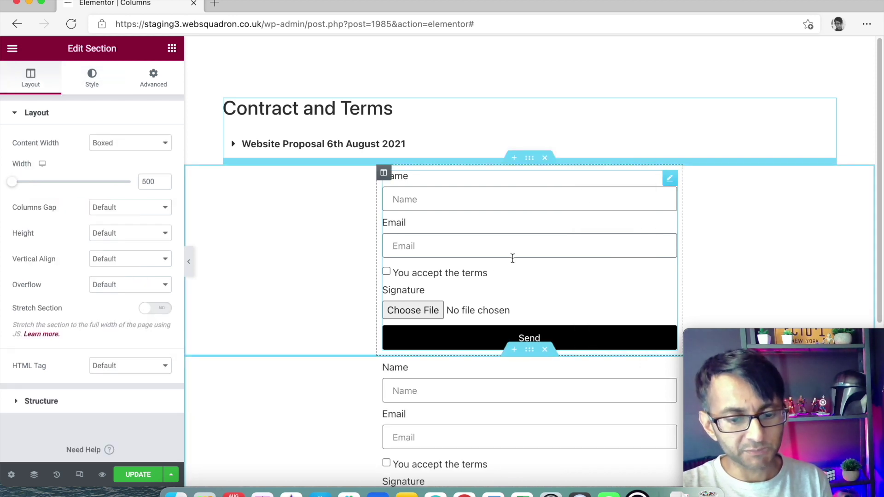
scroll(397, 235, down, 1)
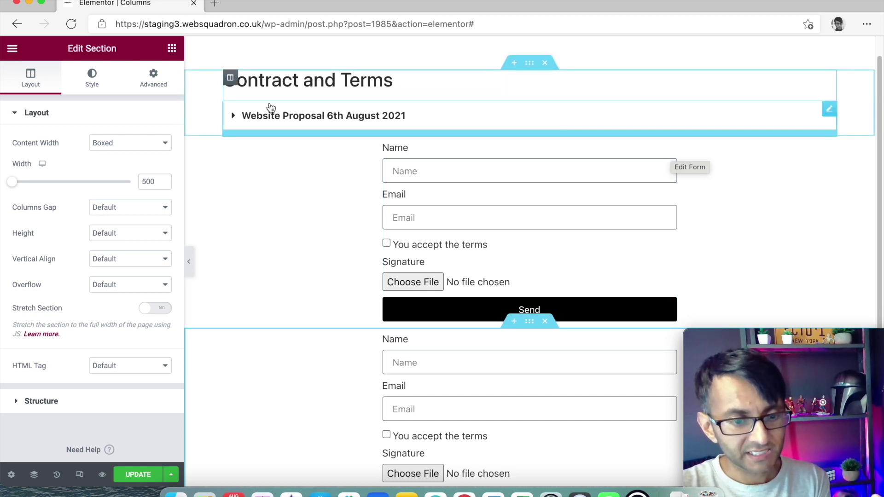
click(829, 109)
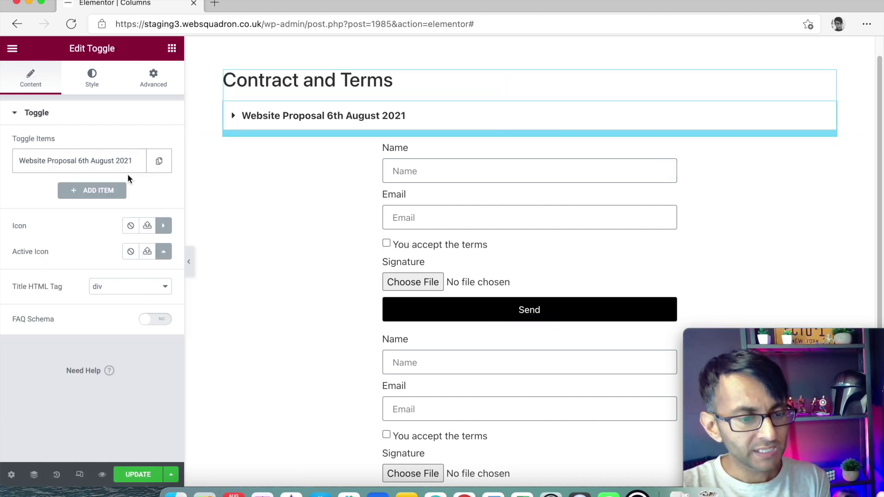
click(158, 161)
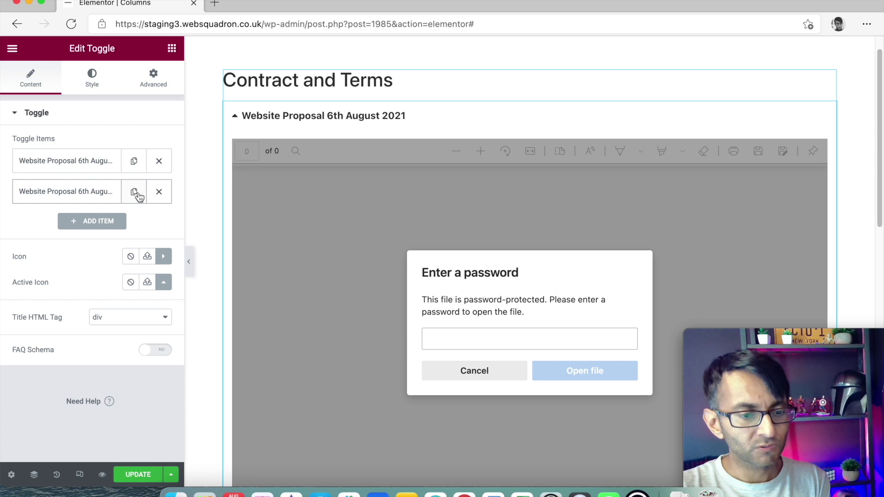
click(158, 191)
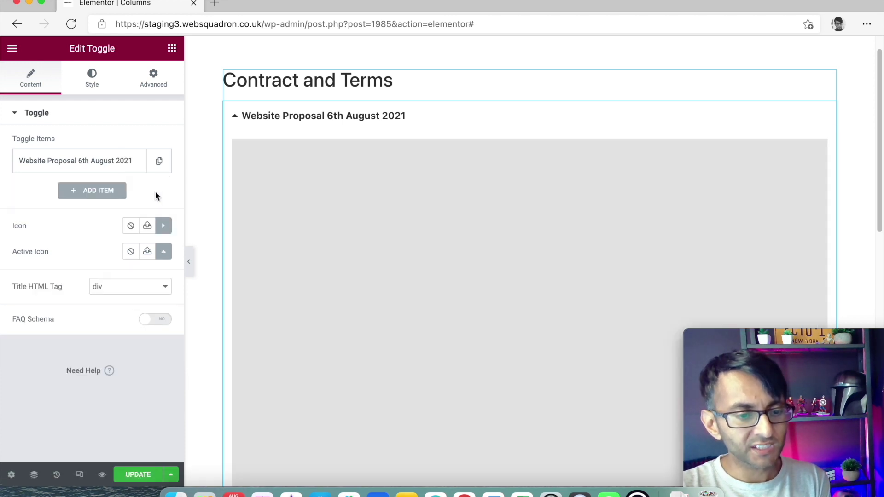
click(237, 118)
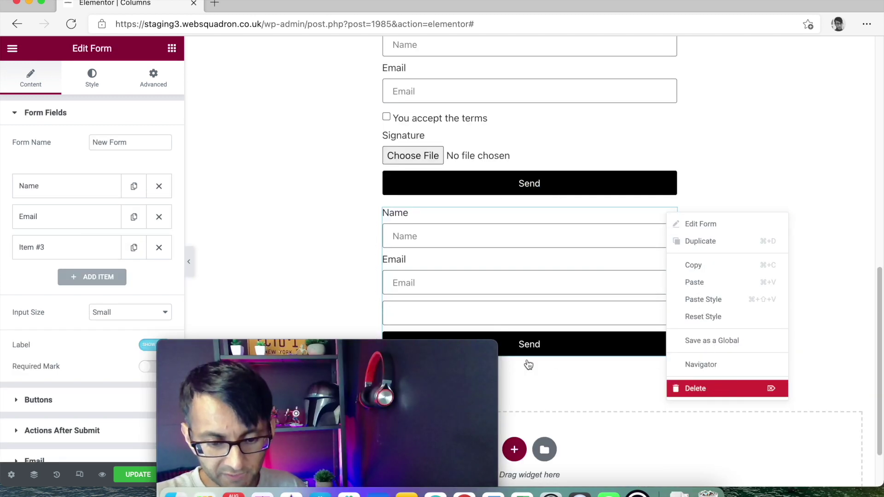
Step: Delete the duplicate form and place a PayPal Button widget below the Send button
click(720, 388)
drag(768, 323, 877, 302)
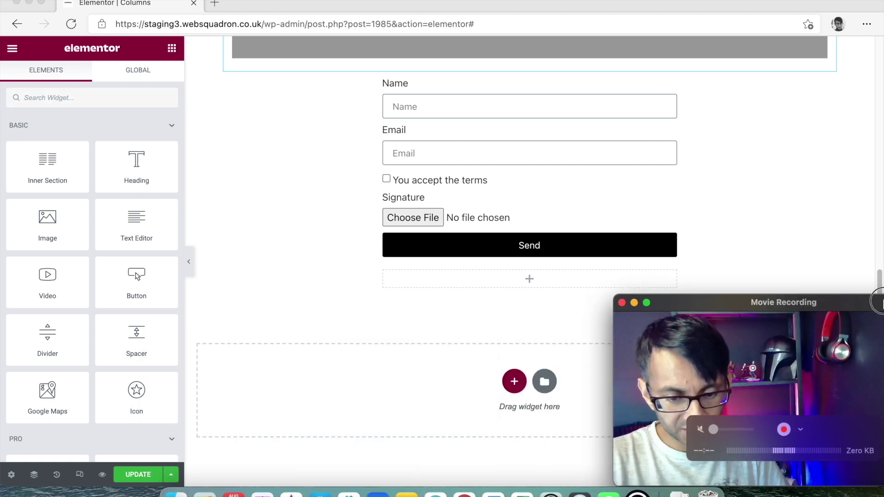
click(78, 96)
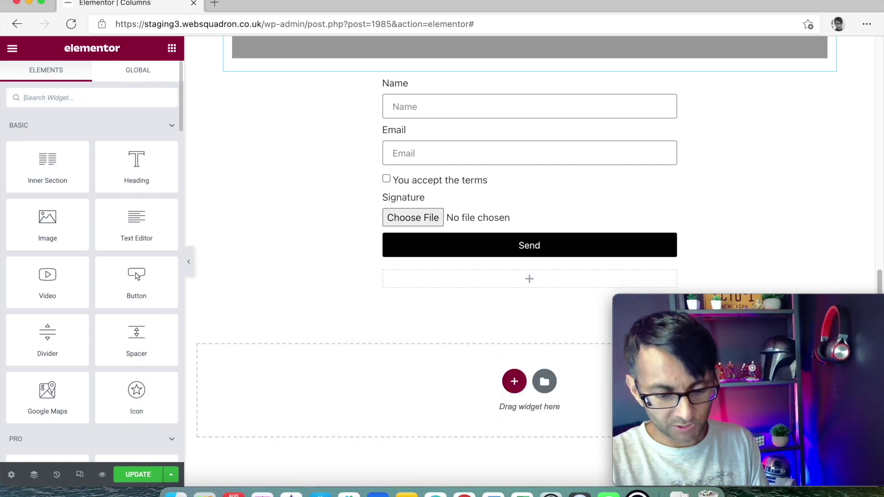
text(paypal)
drag(25, 147, 518, 283)
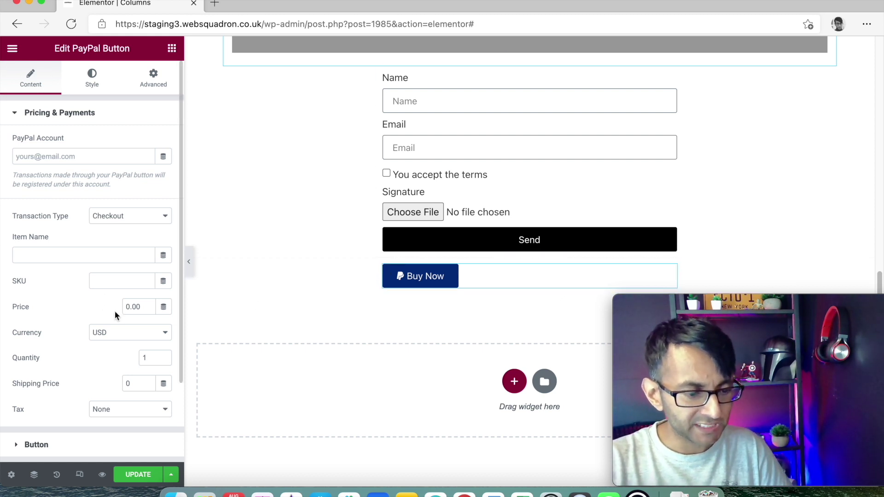
Step: Set the PayPal button price to 1.99 and update the page
click(148, 306)
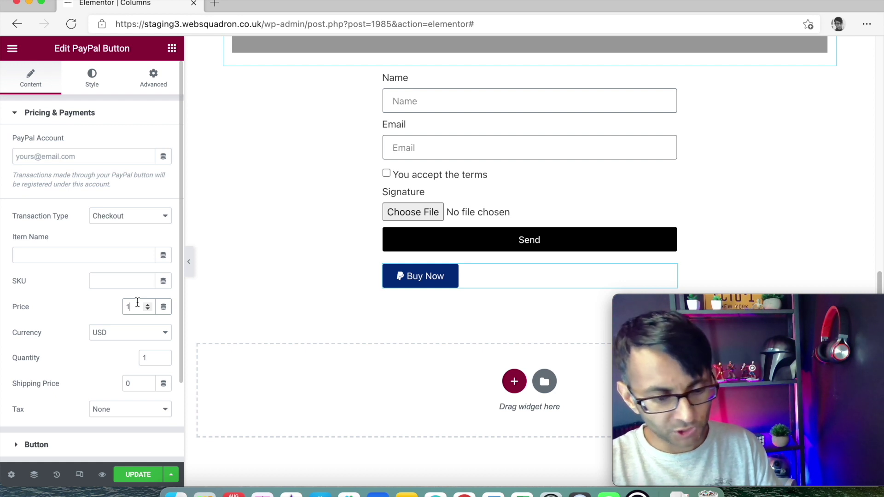
text(.99)
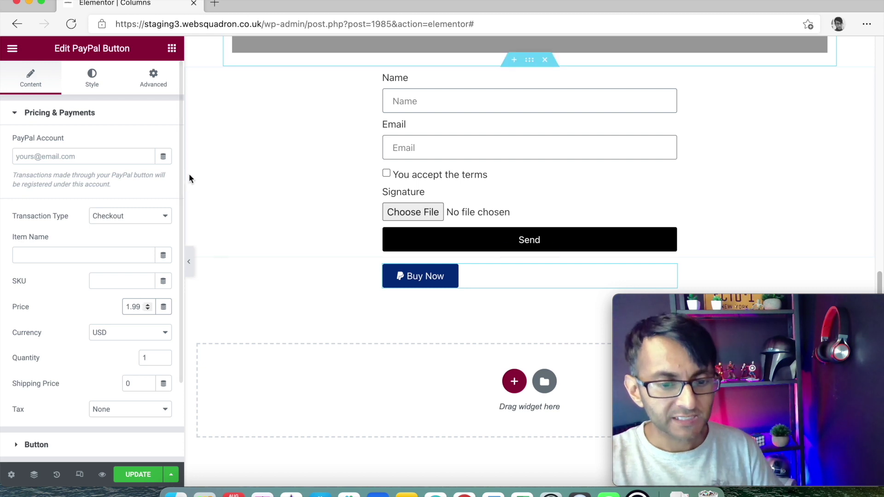
scroll(444, 257, up, 10)
click(142, 466)
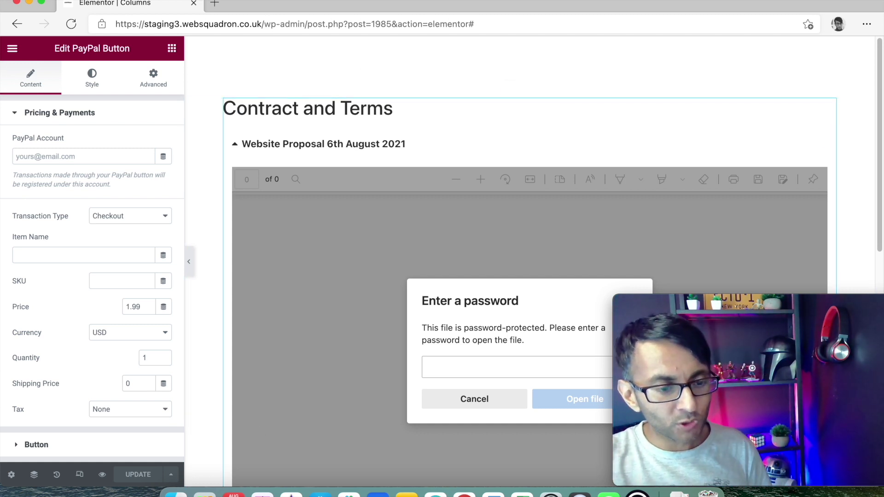
click(307, 24)
Step: Go from the editor to the wp-admin All Pages list
click(307, 24)
drag(307, 24, 636, 32)
key(BackSpace)
key(Return)
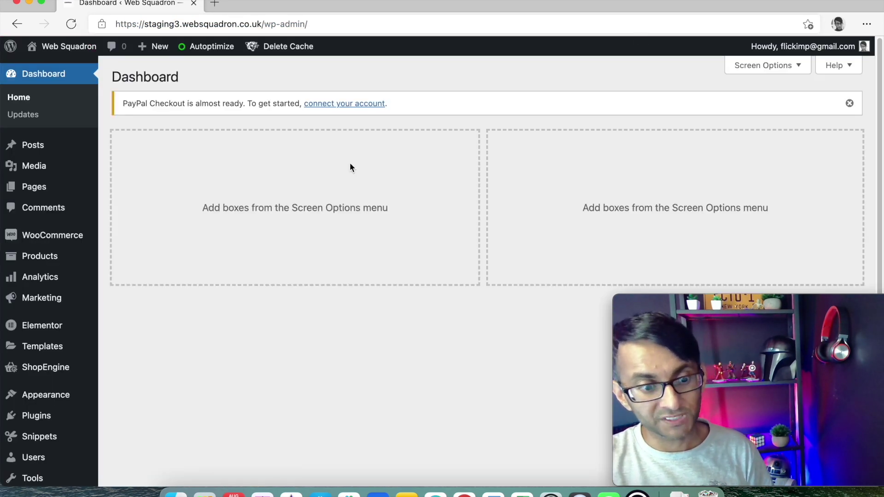
mouse_move(39, 186)
click(126, 191)
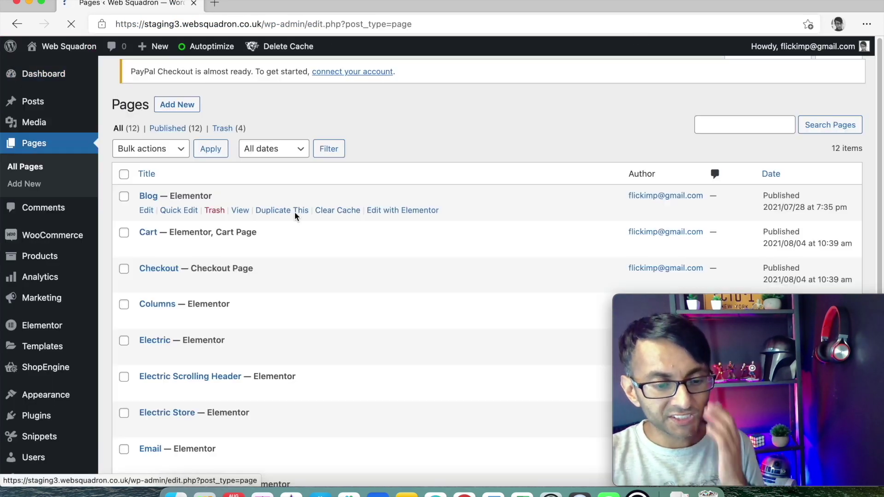
Step: Quick Edit the Columns page, enter a page password, and update it
scroll(259, 323, down, 1)
scroll(231, 391, down, 2)
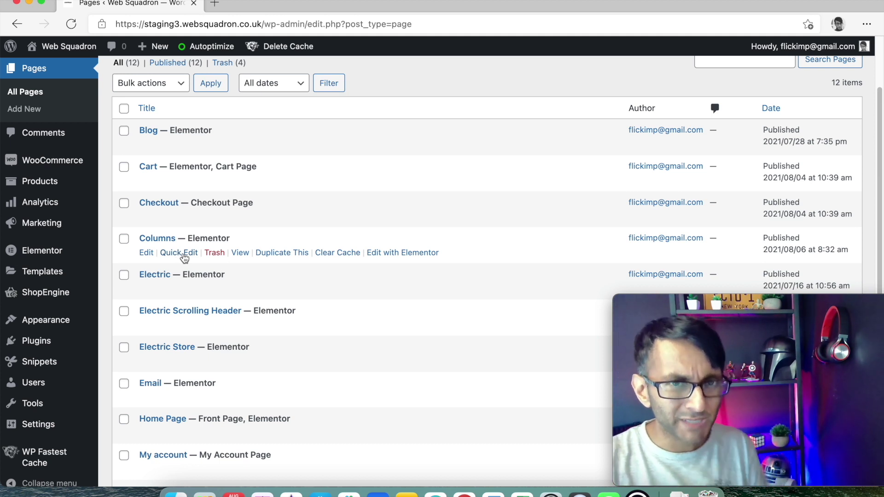
click(181, 253)
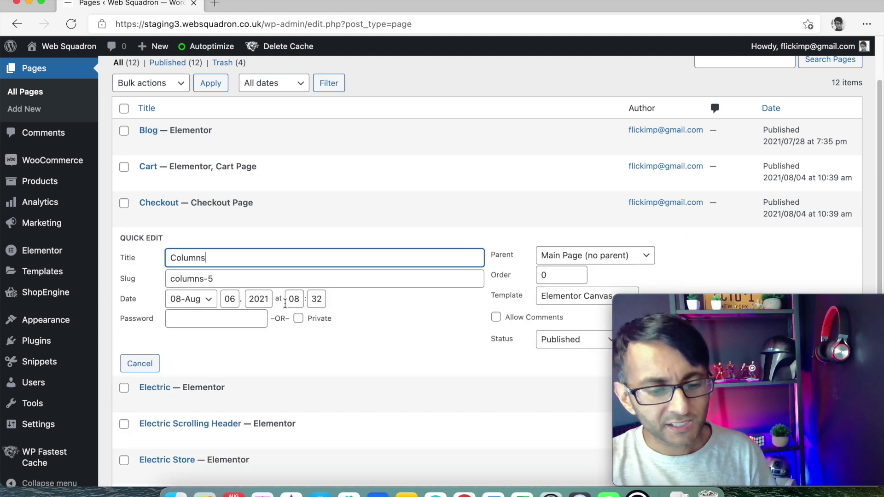
click(227, 321)
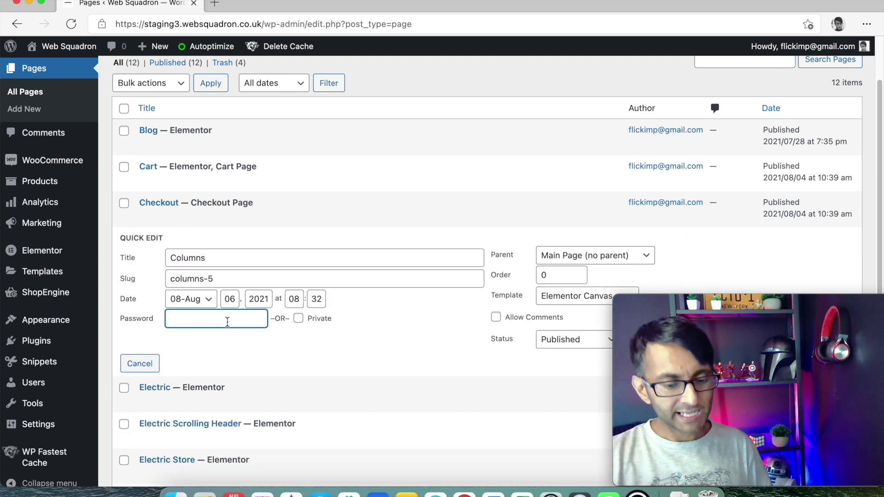
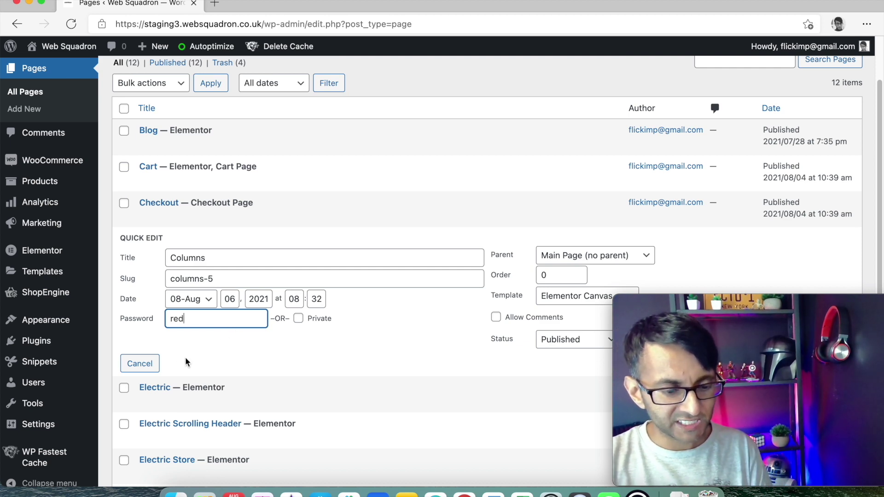
click(751, 277)
drag(751, 279, 634, 117)
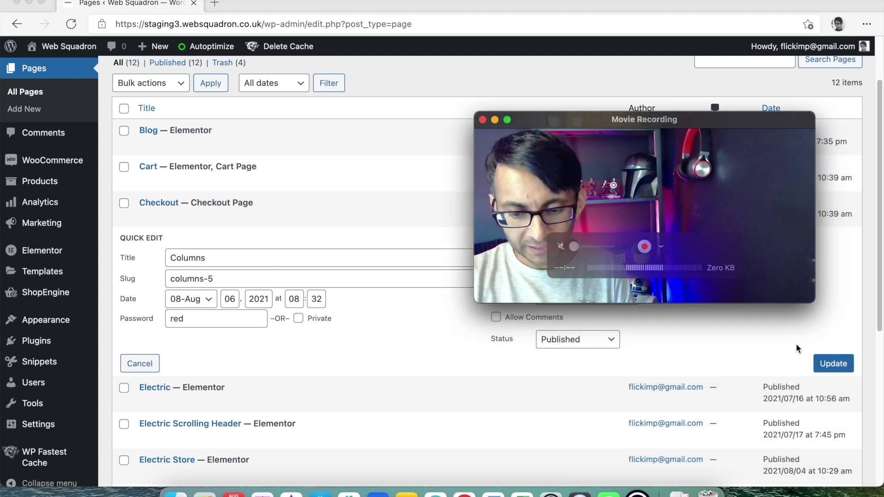
click(833, 364)
Step: View the password-protected Columns page on the site
drag(692, 117, 834, 337)
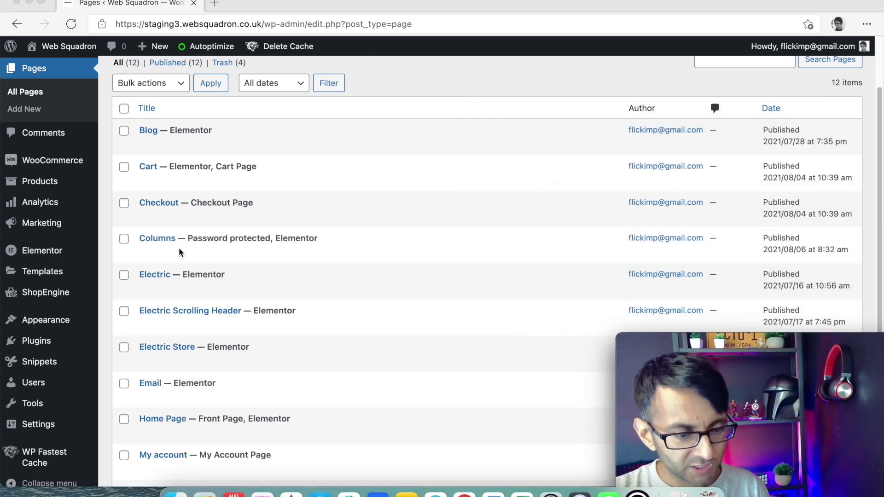
click(251, 278)
click(240, 253)
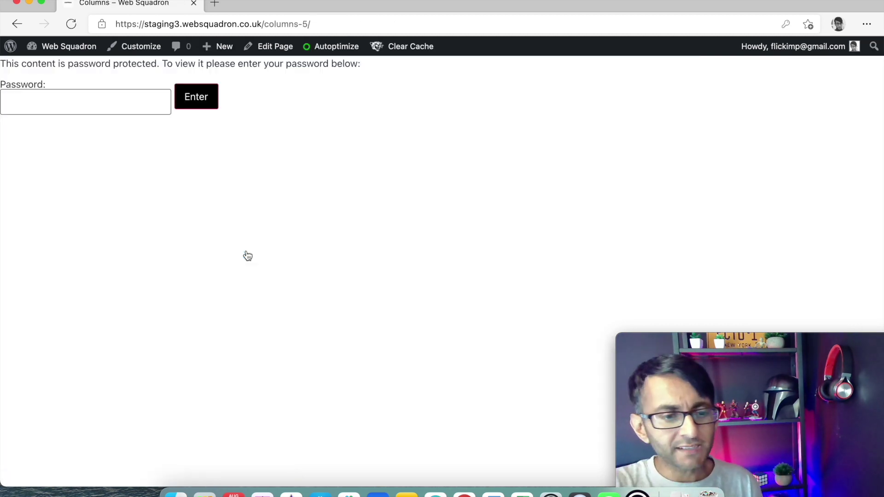
Step: Unlock the Columns page with its password and dismiss the browser's password prompt
click(110, 104)
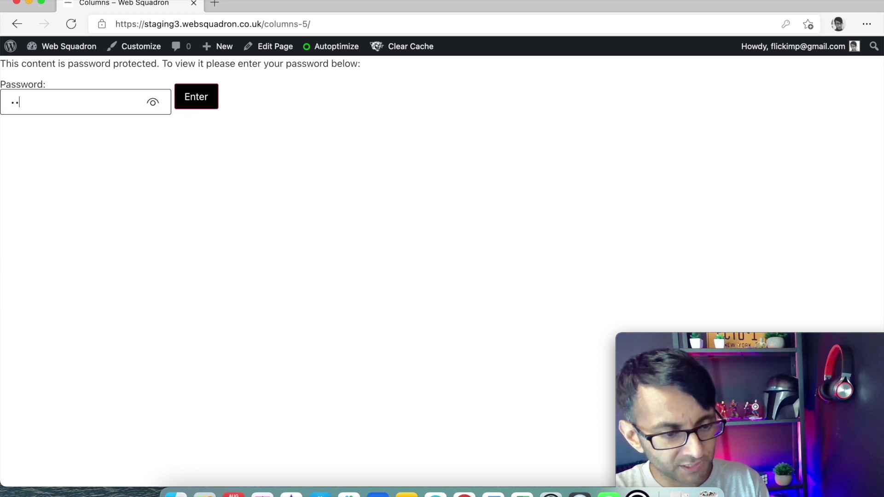
click(200, 105)
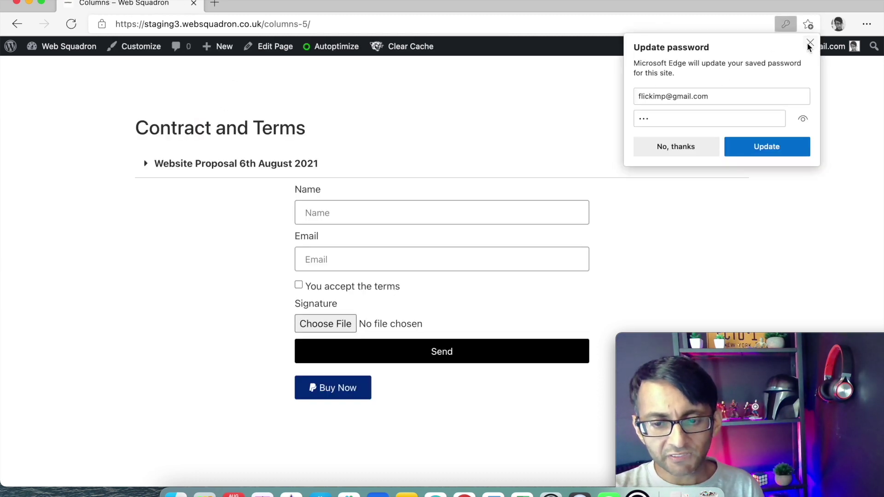
click(810, 43)
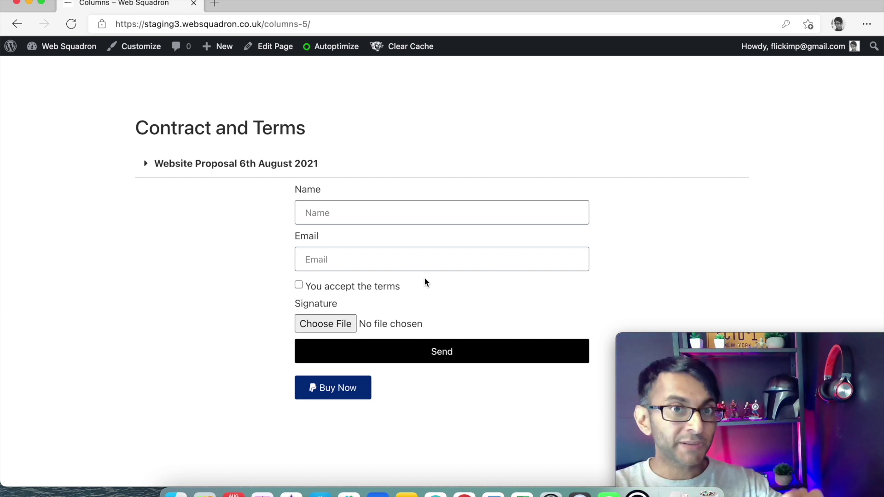
Step: Expand the Website Proposal toggle, enter the PDF password to view the 10-page proposal, then collapse it
click(147, 164)
click(449, 389)
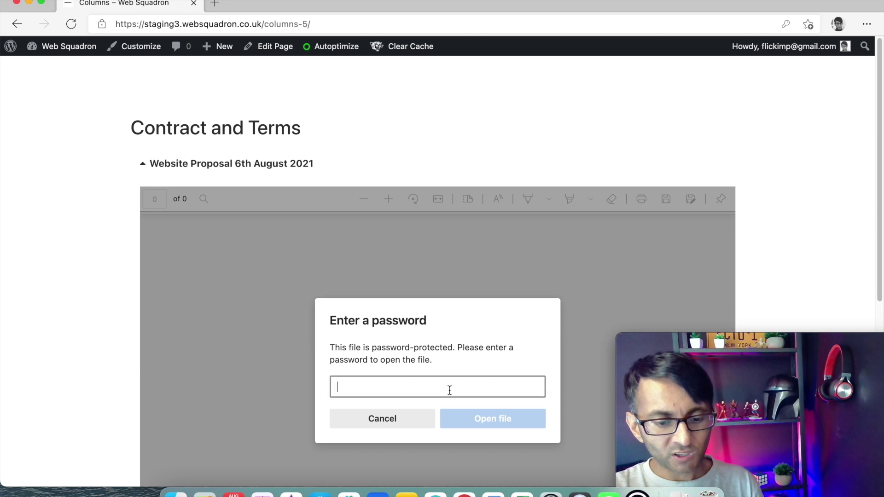
text(•••)
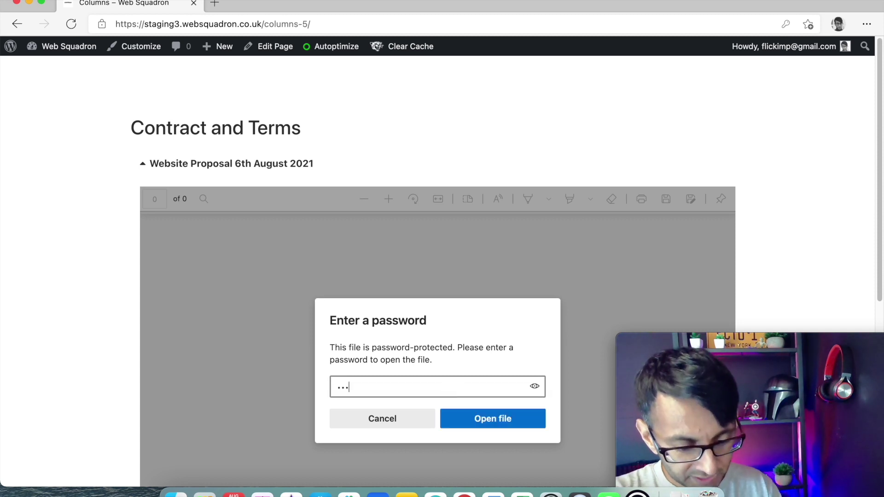
text(••••)
key(Return)
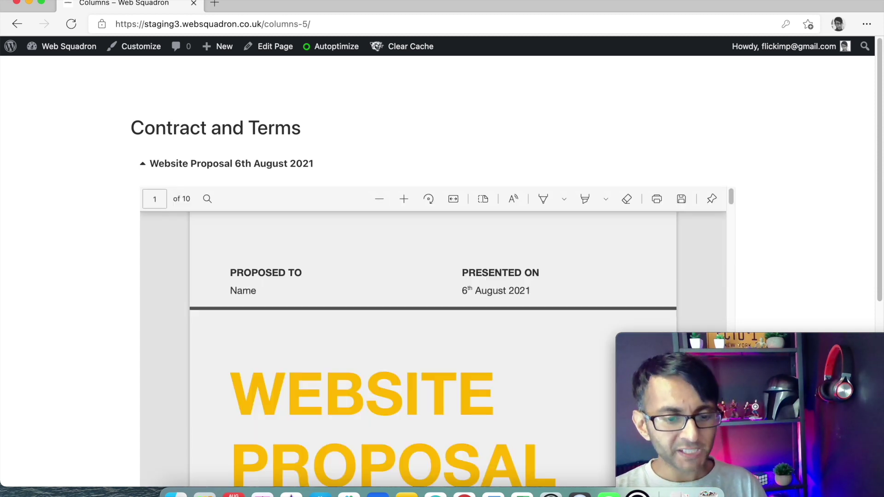
scroll(431, 405, down, 20)
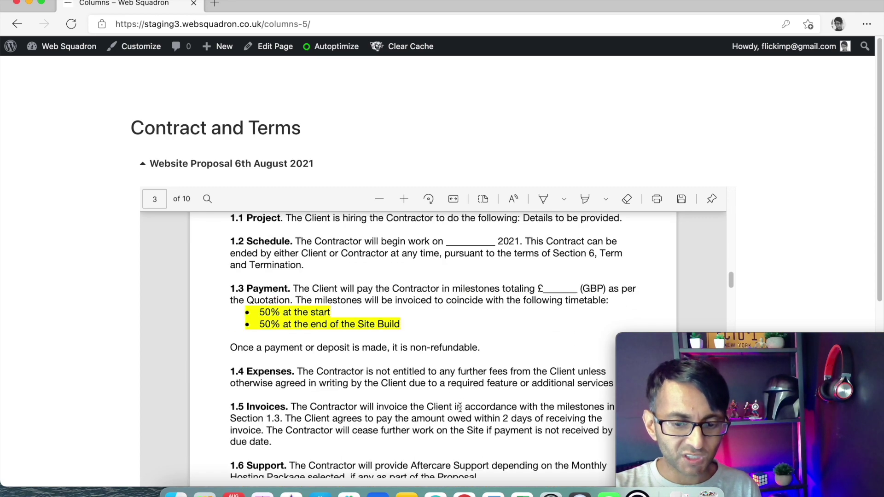
scroll(460, 408, up, 20)
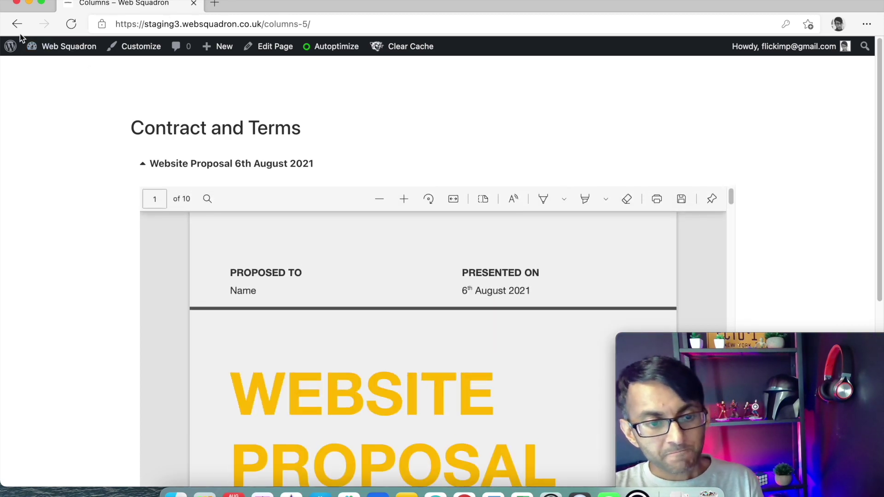
click(144, 165)
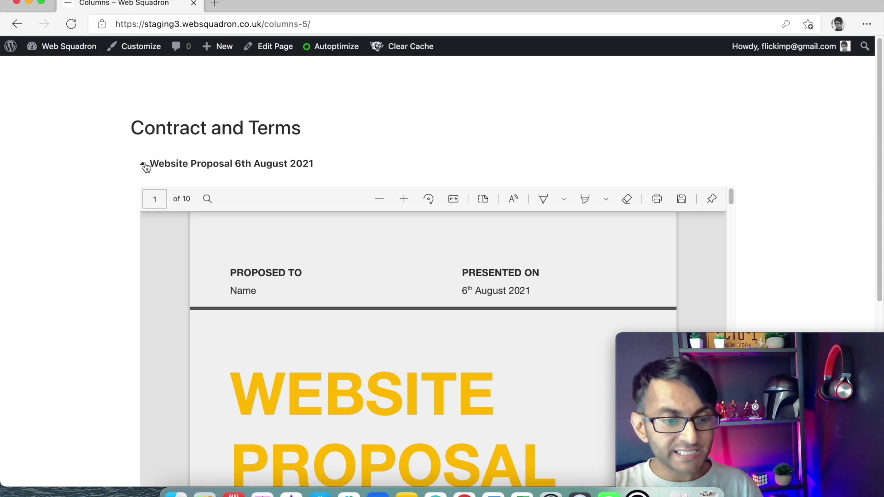